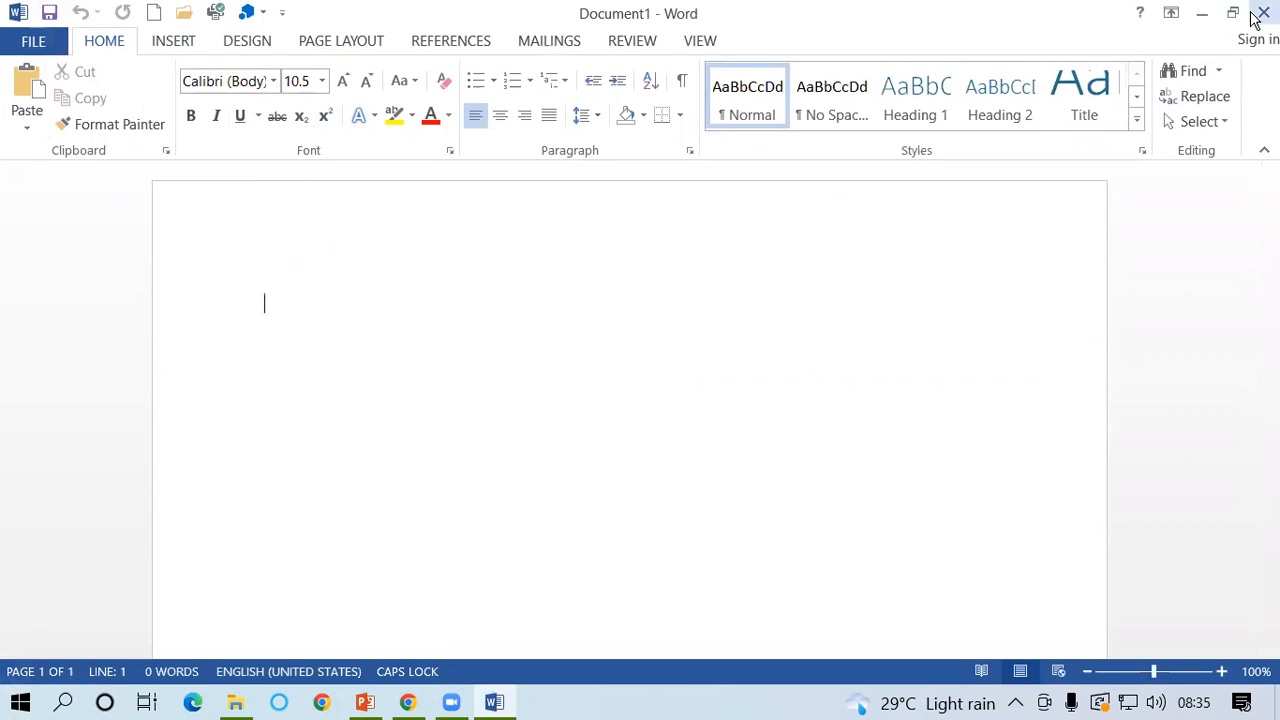
Restore the maximized document window to a smaller floating size and toggle Caps Lock twice.
{"action": "left_click_drag", "start_coordinate": [730, 80], "coordinate": [727, 28]}
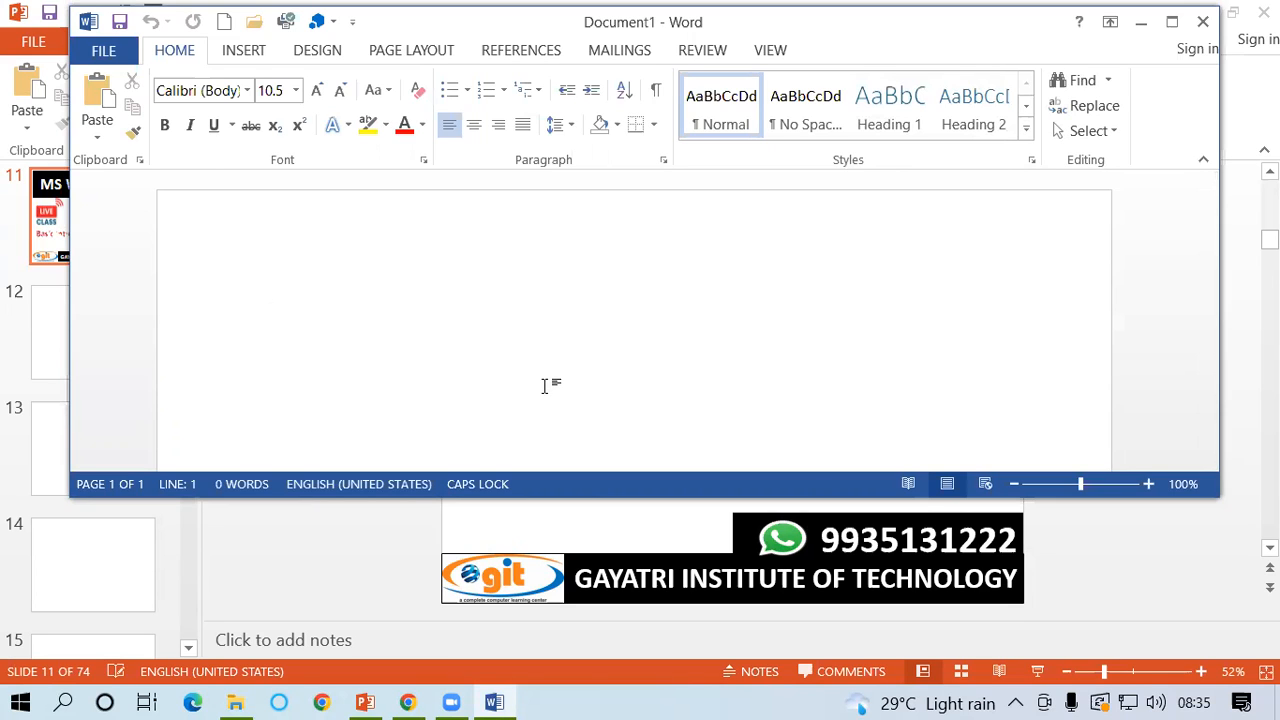
{"action": "key", "text": "Caps_Lock"}
{"action": "key", "text": "Caps_Lock"}
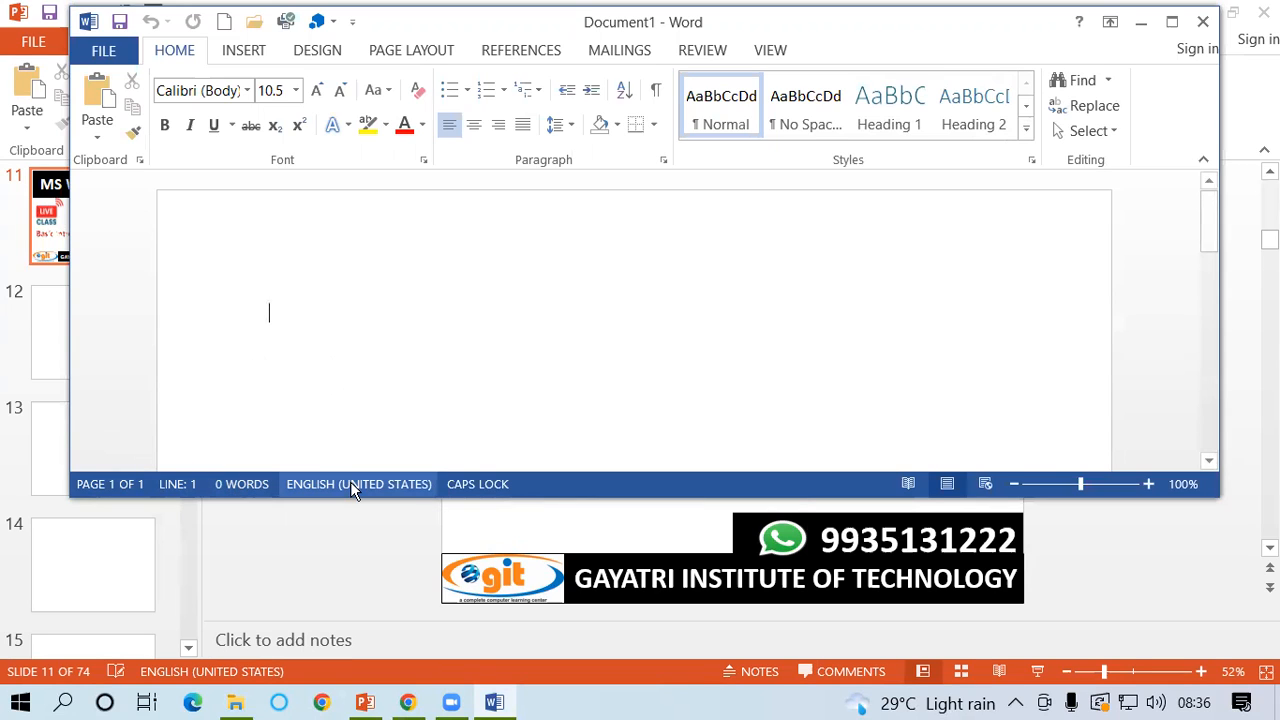
Zoom the blank page out to 40%.
{"action": "left_click", "coordinate": [1013, 484]}
{"action": "left_click", "coordinate": [1013, 484]}
{"action": "left_click", "coordinate": [1013, 484]}
{"action": "left_click", "coordinate": [1013, 484]}
{"action": "left_click", "coordinate": [1013, 484]}
{"action": "left_click", "coordinate": [1013, 484]}
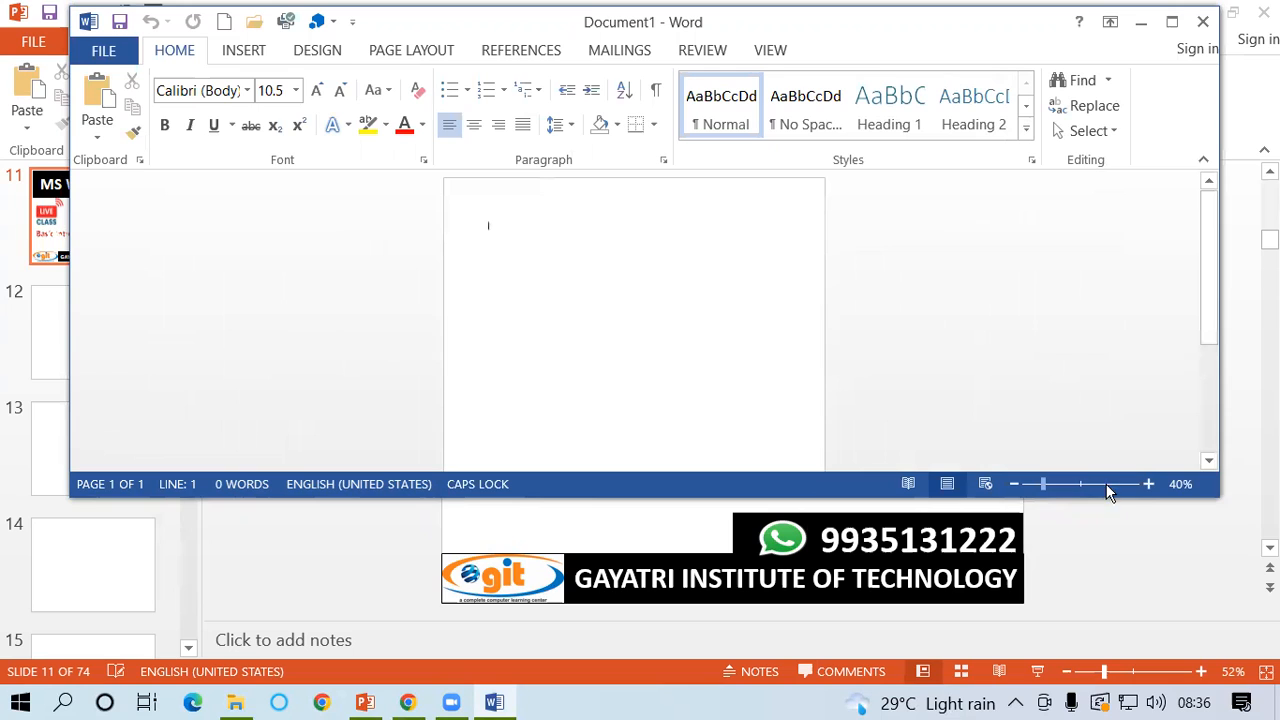
Zoom the page in to 90% and maximize the document window.
{"action": "left_click", "coordinate": [1148, 484]}
{"action": "left_click", "coordinate": [1148, 484]}
{"action": "left_click", "coordinate": [1148, 484]}
{"action": "left_click", "coordinate": [1148, 484]}
{"action": "left_click", "coordinate": [1148, 484]}
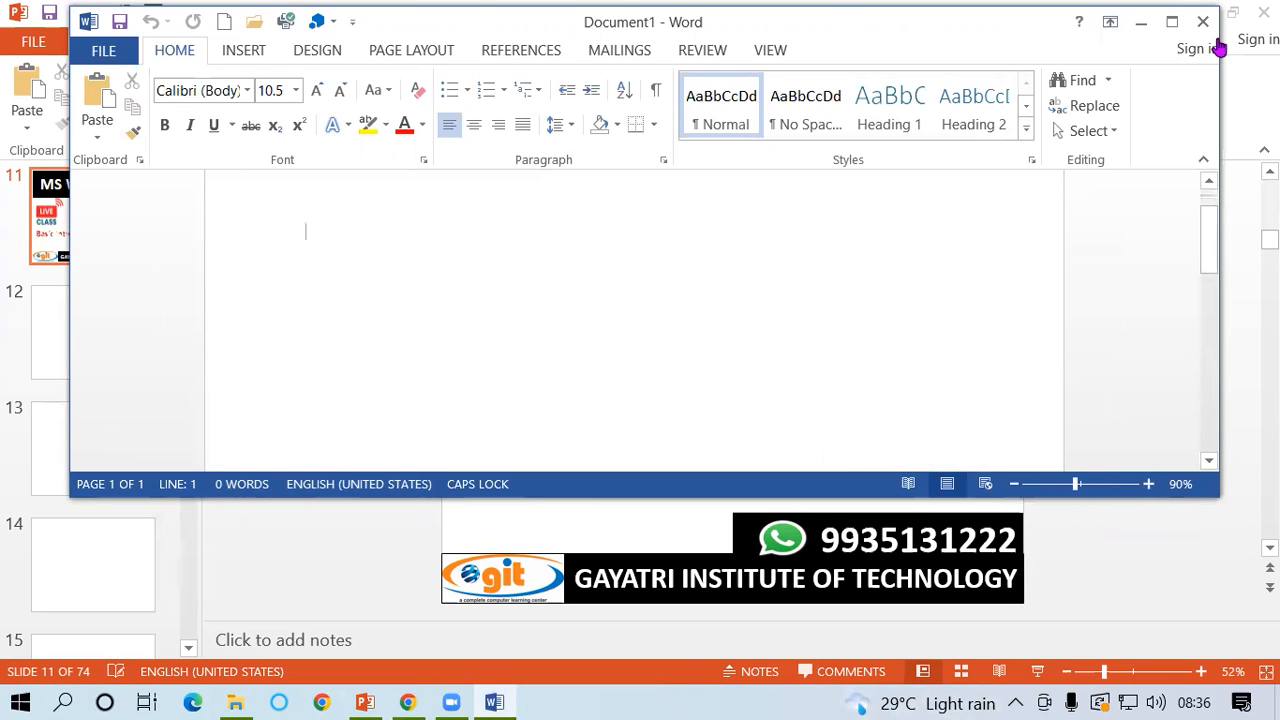
{"action": "left_click", "coordinate": [1171, 22]}
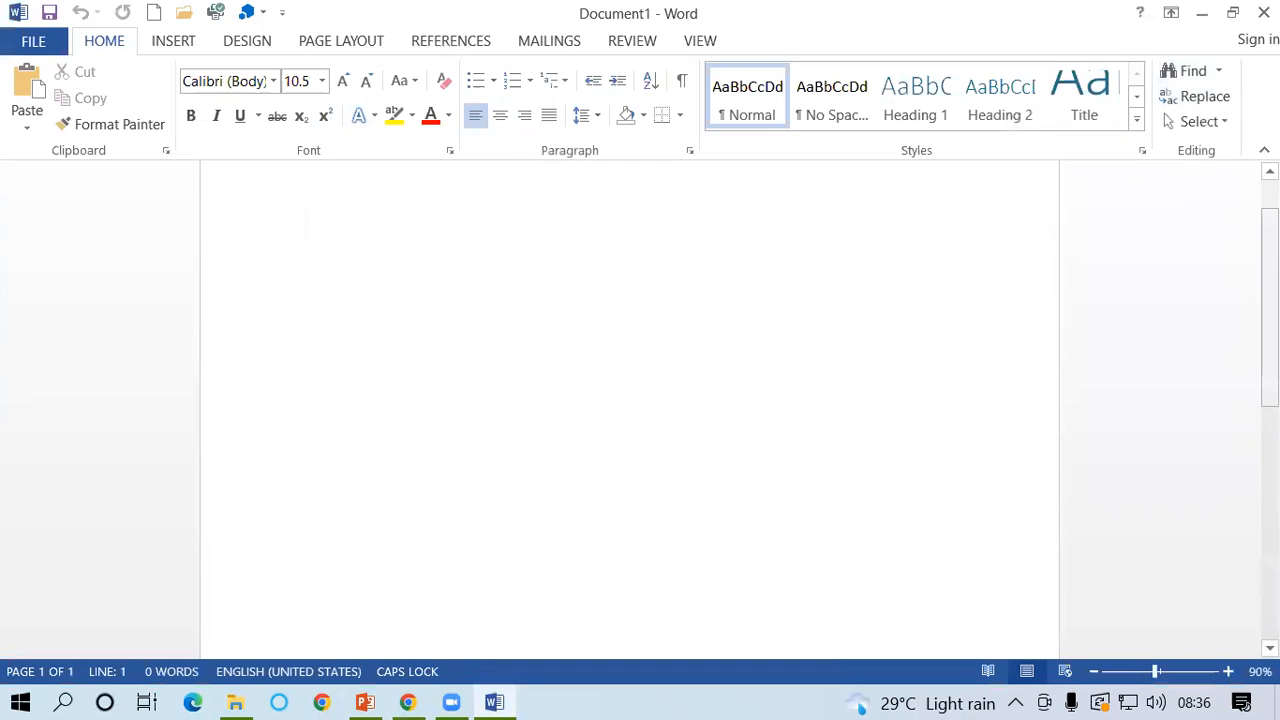
Examine the whole blank page between its upper and lower edges.
{"action": "scroll", "coordinate": [630, 400], "scroll_direction": "up", "scroll_amount": 2}
{"action": "scroll", "coordinate": [630, 400], "scroll_direction": "down", "scroll_amount": 4}
{"action": "scroll", "coordinate": [630, 400], "scroll_direction": "down", "scroll_amount": 5}
{"action": "scroll", "coordinate": [630, 400], "scroll_direction": "up", "scroll_amount": 2}
{"action": "scroll", "coordinate": [630, 400], "scroll_direction": "up", "scroll_amount": 3}
{"action": "scroll", "coordinate": [630, 400], "scroll_direction": "down", "scroll_amount": 3}
{"action": "scroll", "coordinate": [630, 400], "scroll_direction": "down", "scroll_amount": 4}
{"action": "scroll", "coordinate": [630, 400], "scroll_direction": "up", "scroll_amount": 8}
{"action": "scroll", "coordinate": [914, 306], "scroll_direction": "up", "scroll_amount": 1}
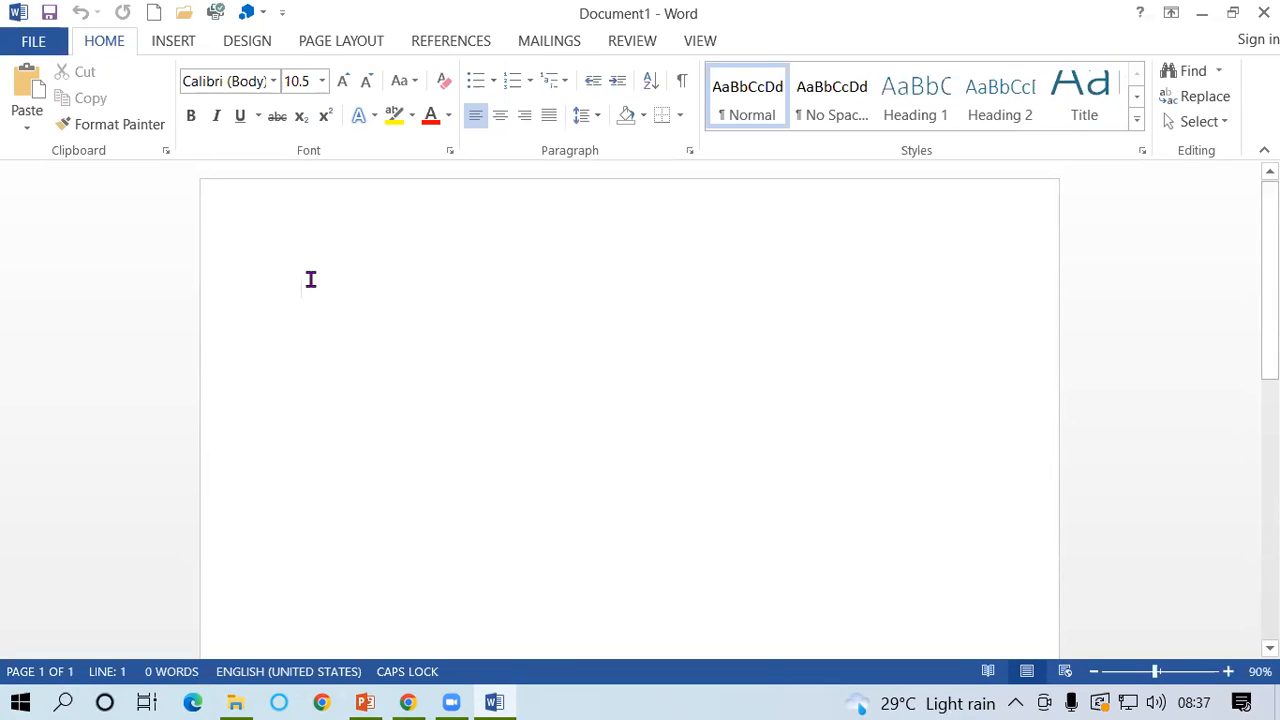
{"action": "scroll", "coordinate": [1270, 290], "scroll_direction": "down", "scroll_amount": 1}
{"action": "scroll", "coordinate": [630, 400], "scroll_direction": "down", "scroll_amount": 10}
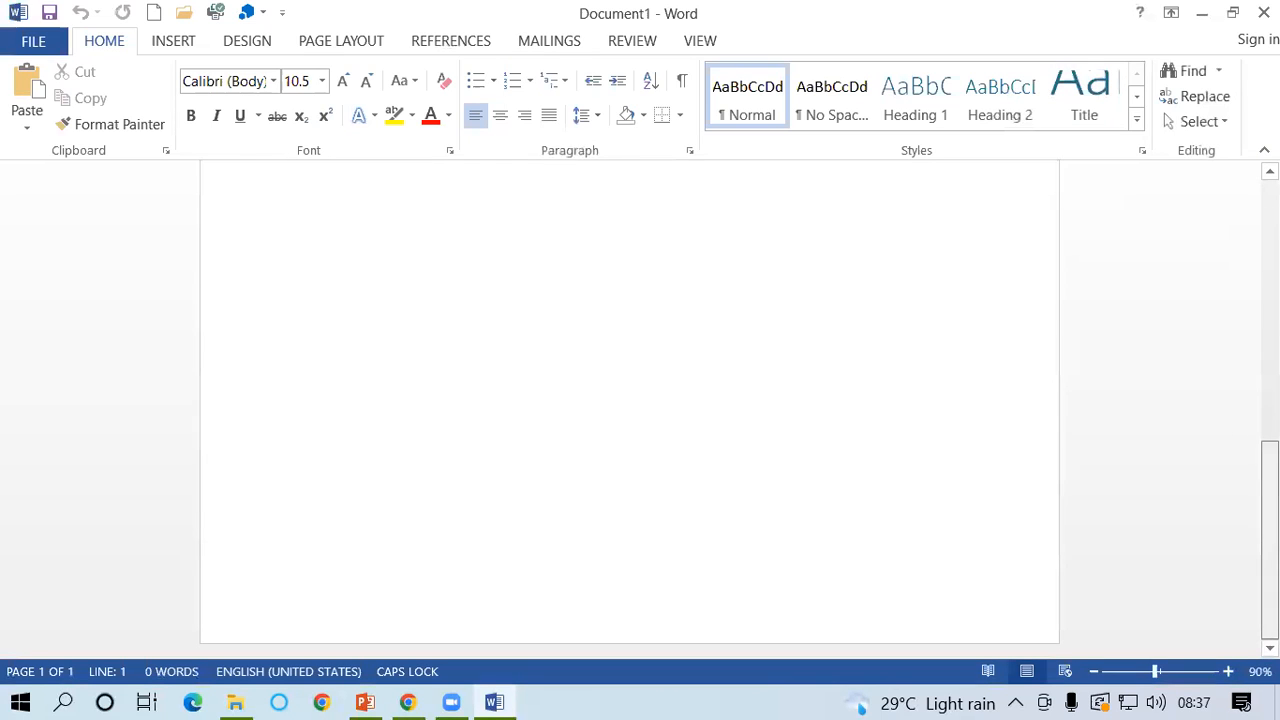
{"action": "scroll", "coordinate": [630, 400], "scroll_direction": "up", "scroll_amount": 10}
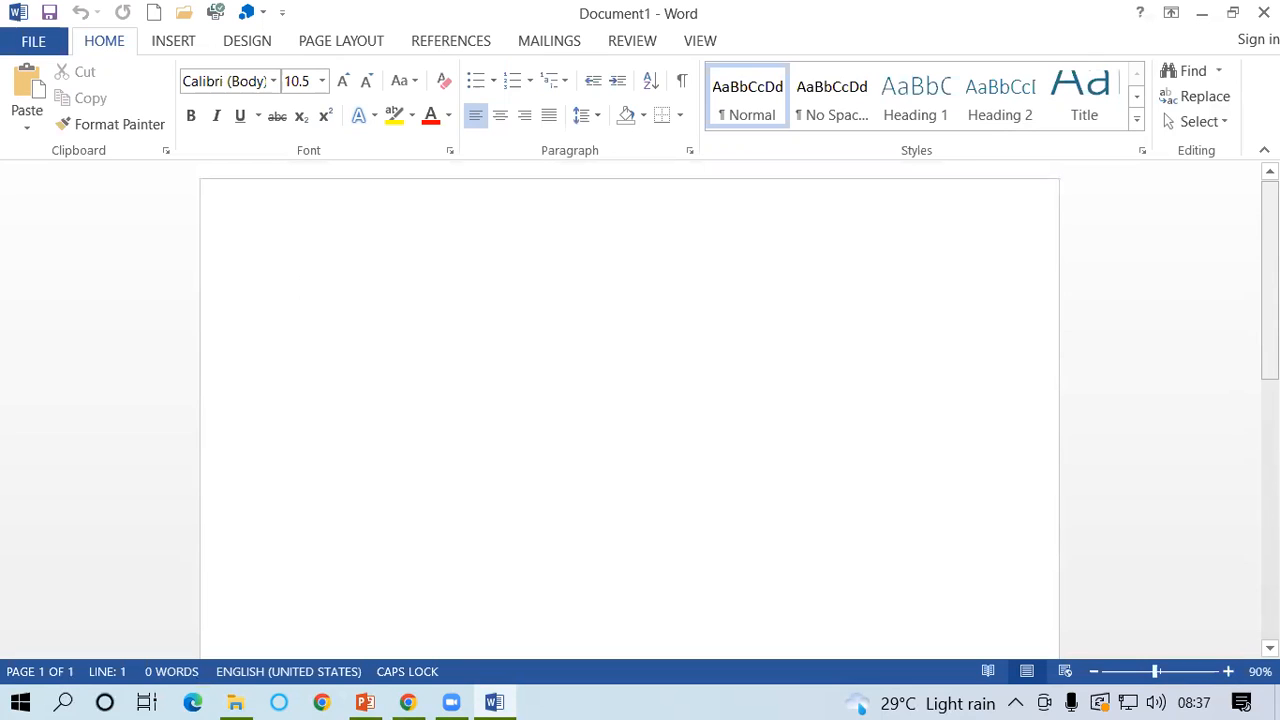
Show the ruler around the page and return to the Home commands.
{"action": "left_click", "coordinate": [708, 41]}
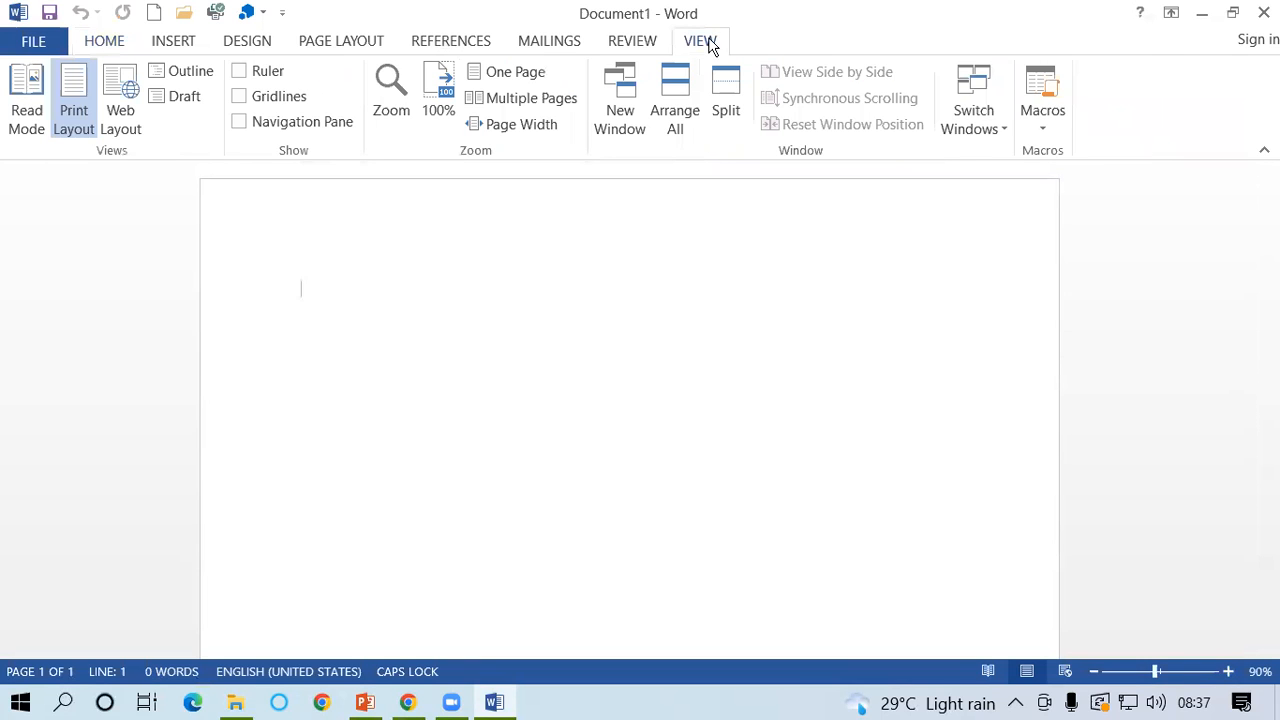
{"action": "left_click", "coordinate": [239, 71]}
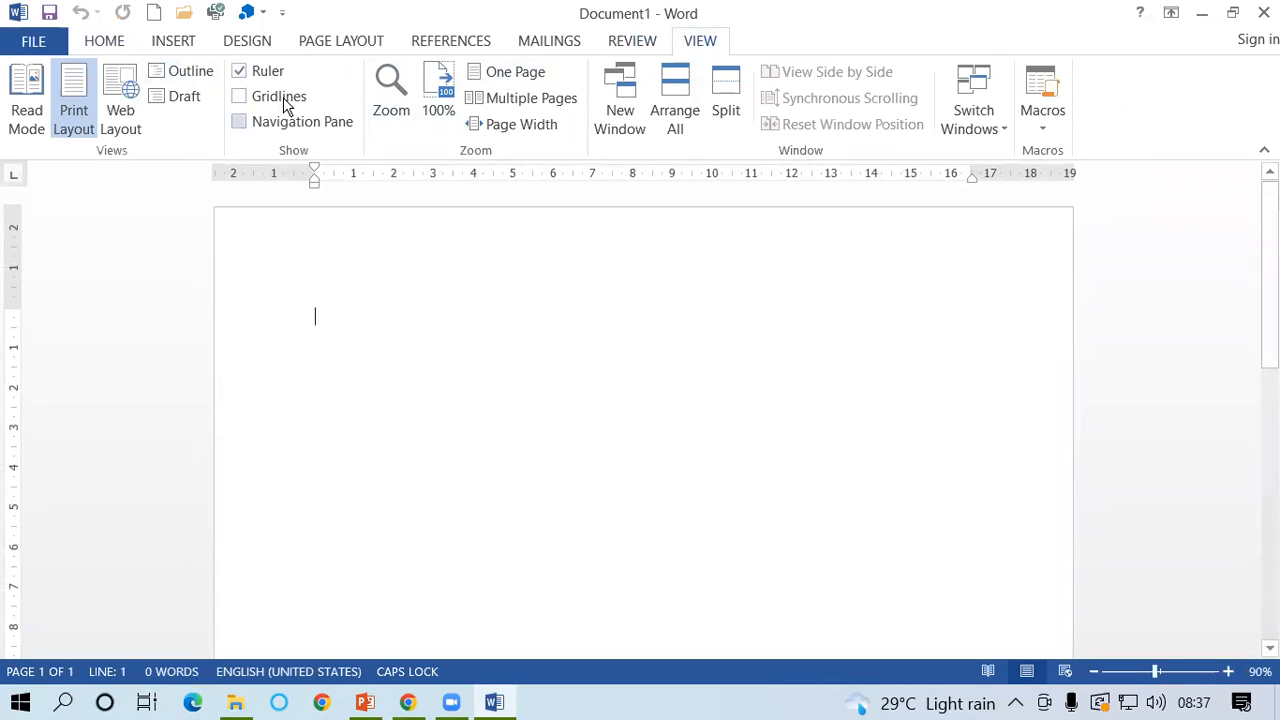
{"action": "left_click", "coordinate": [104, 40]}
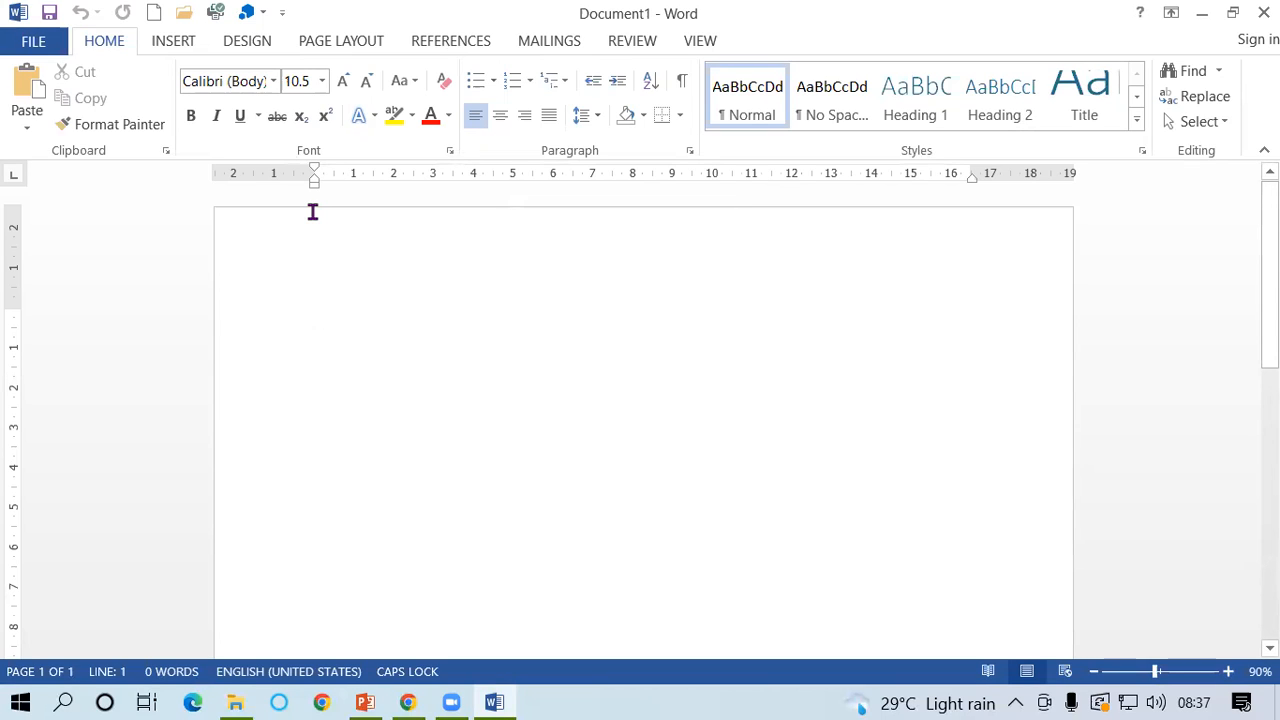
Hide the ruler and show it again.
{"action": "left_click", "coordinate": [703, 43]}
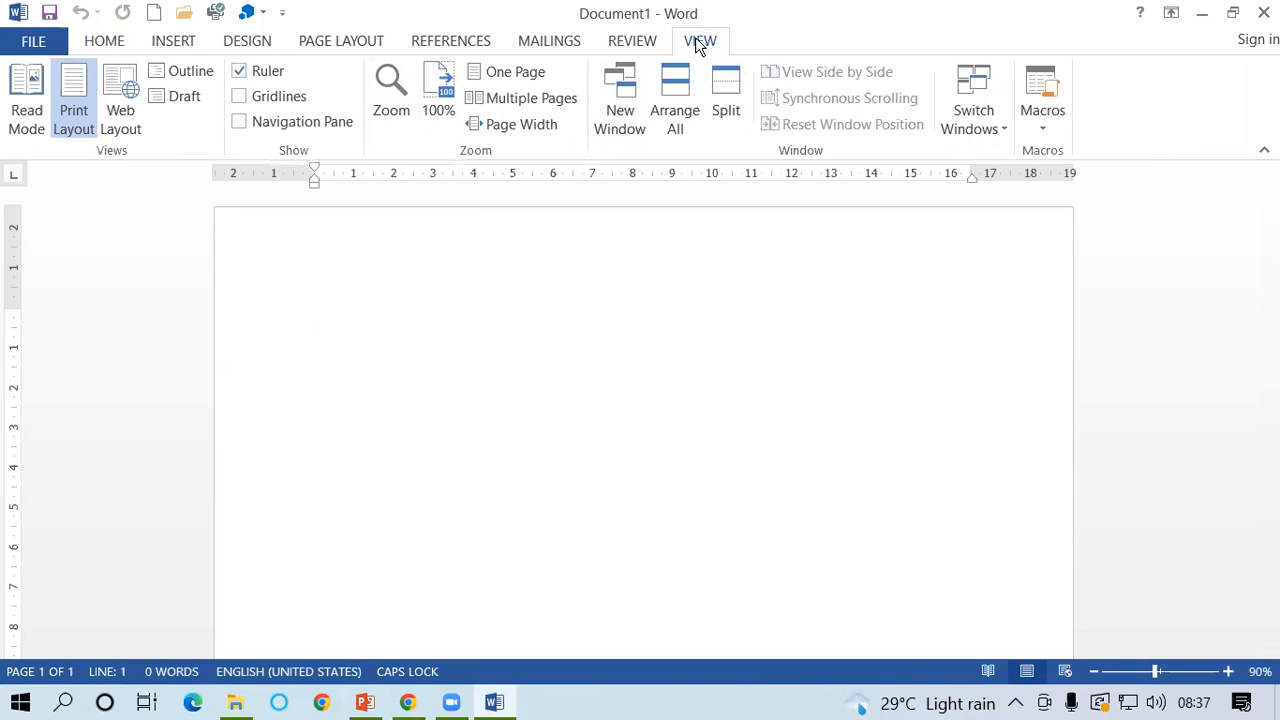
{"action": "left_click", "coordinate": [241, 71]}
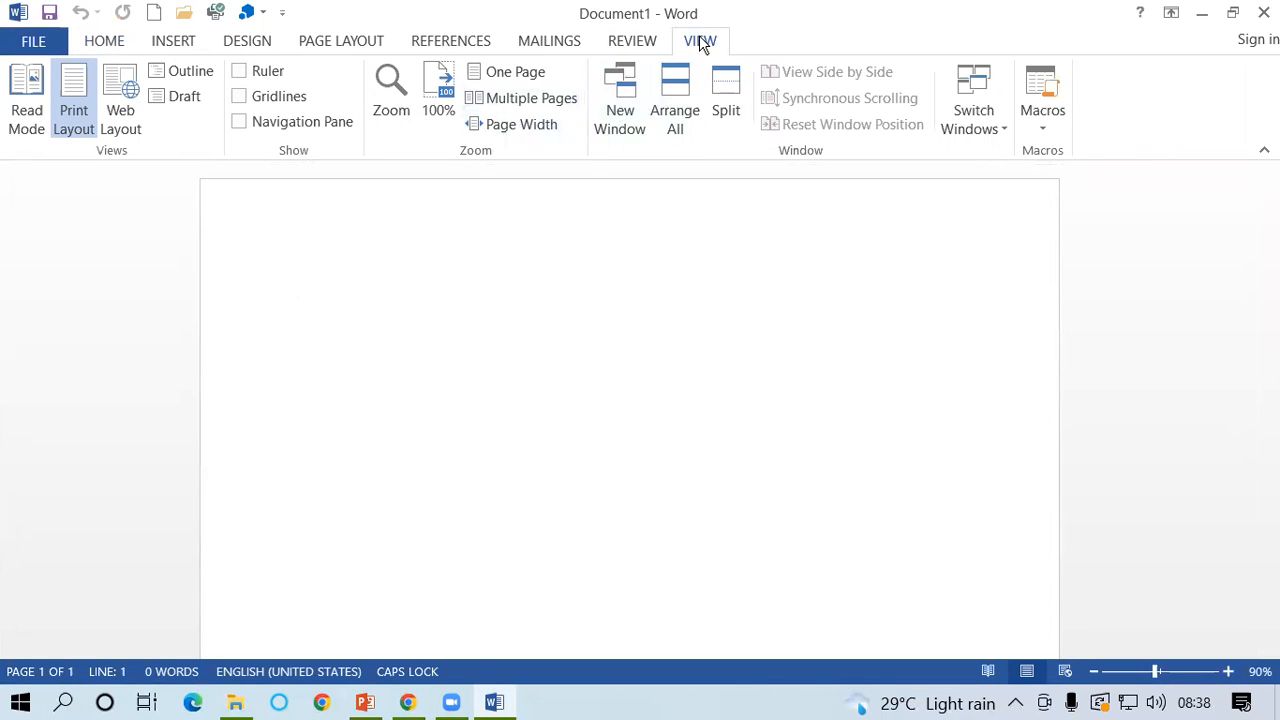
{"action": "left_click", "coordinate": [238, 72]}
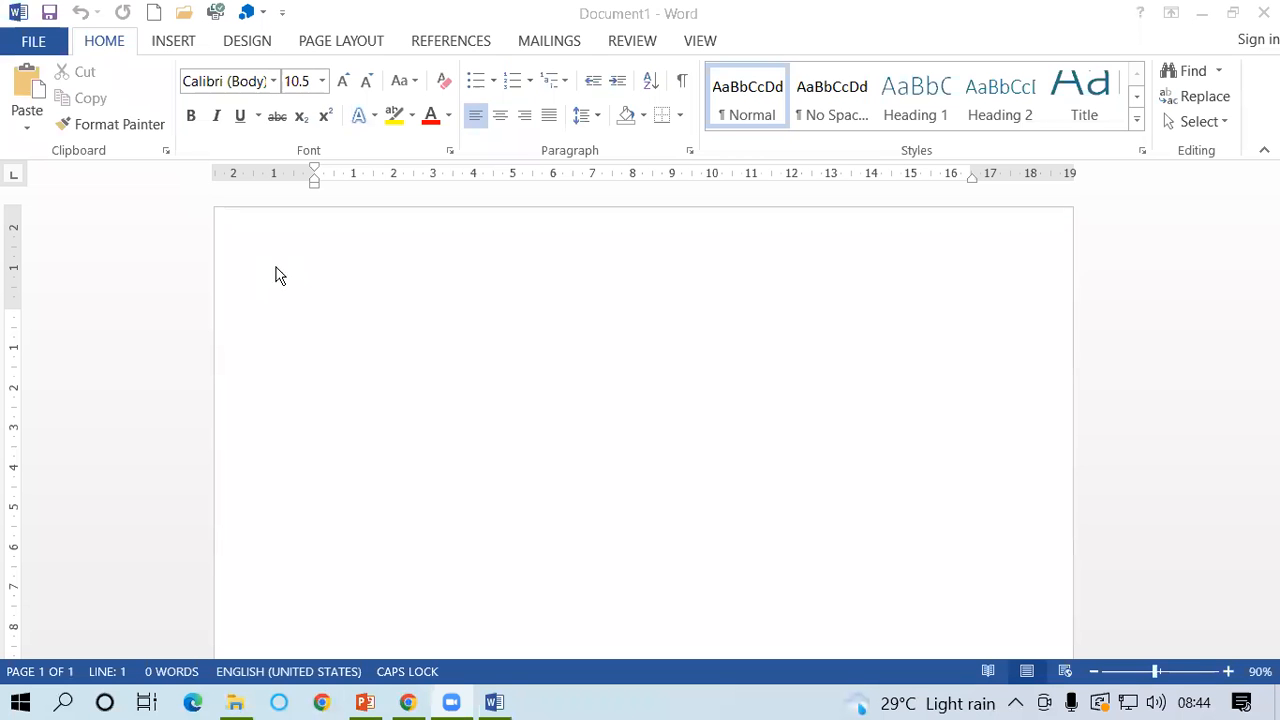
Enter the sample-text formula =RAND() on the first line of the blank document.
{"action": "left_click", "coordinate": [295, 290]}
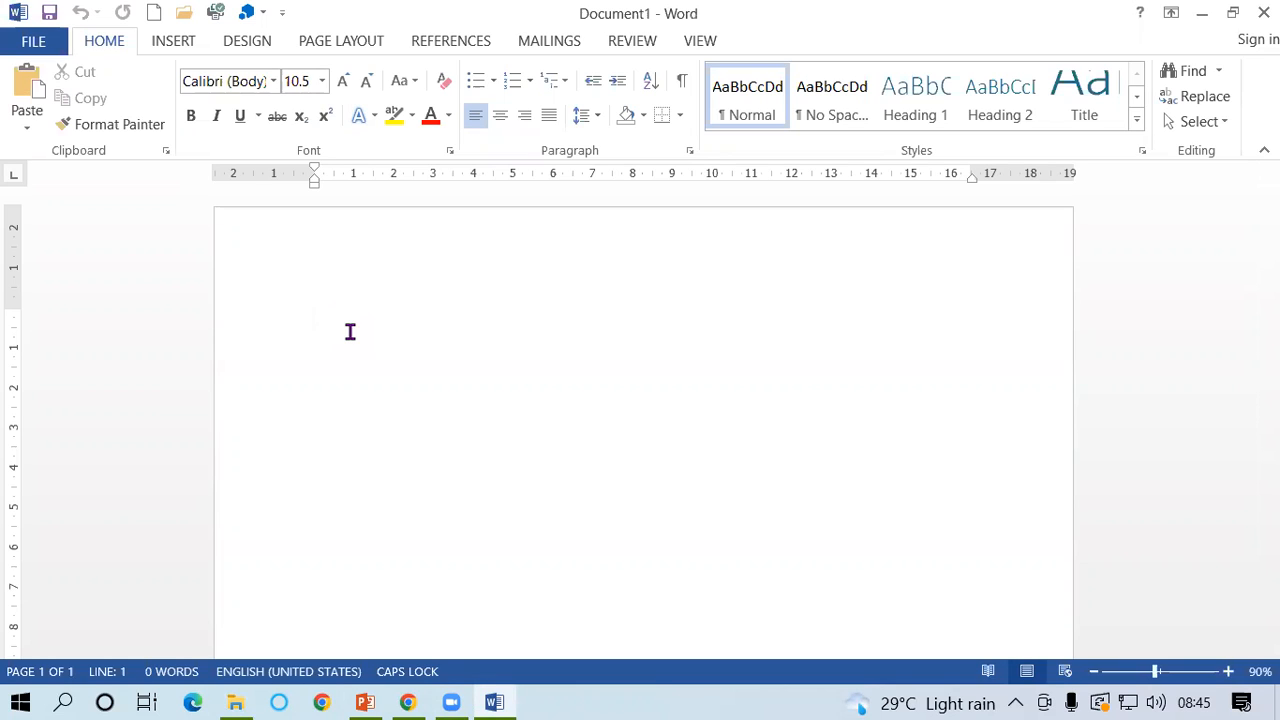
{"action": "type", "text": "=RAND"}
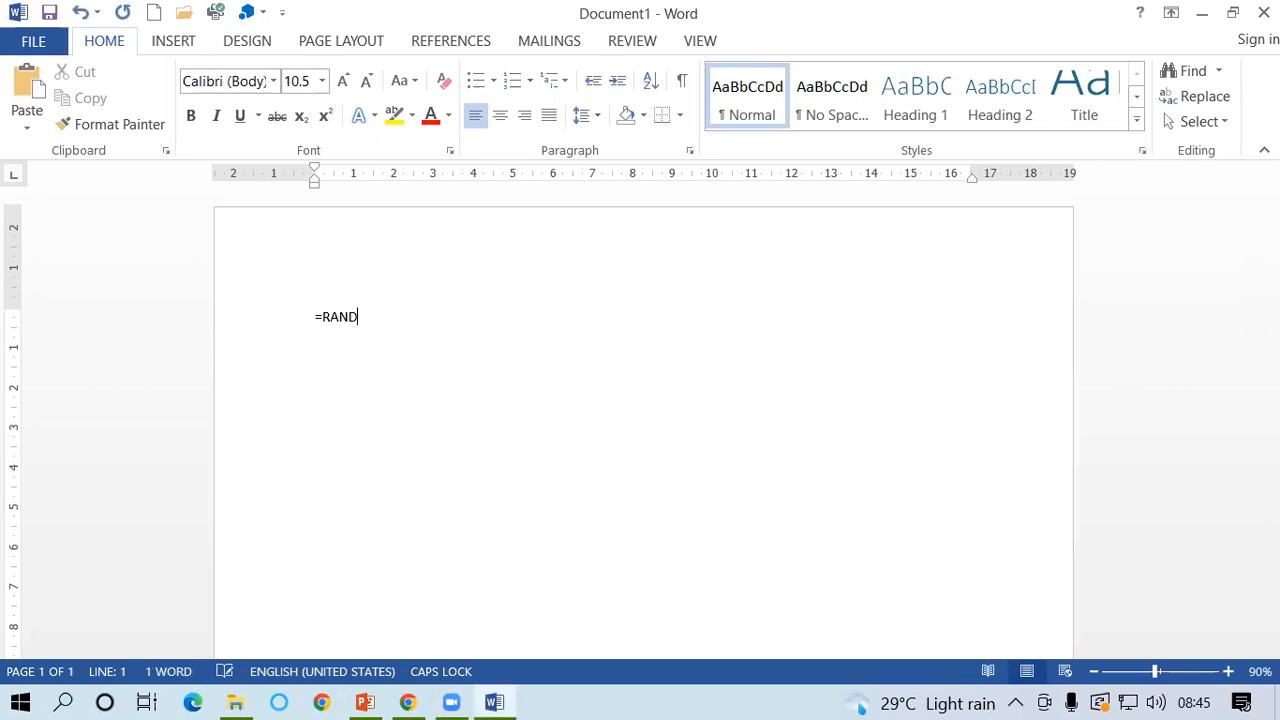
{"action": "type", "text": "("}
Enlarge the =RAND() line to 20 pt and run it to generate the sample paragraphs.
{"action": "left_click", "coordinate": [234, 314]}
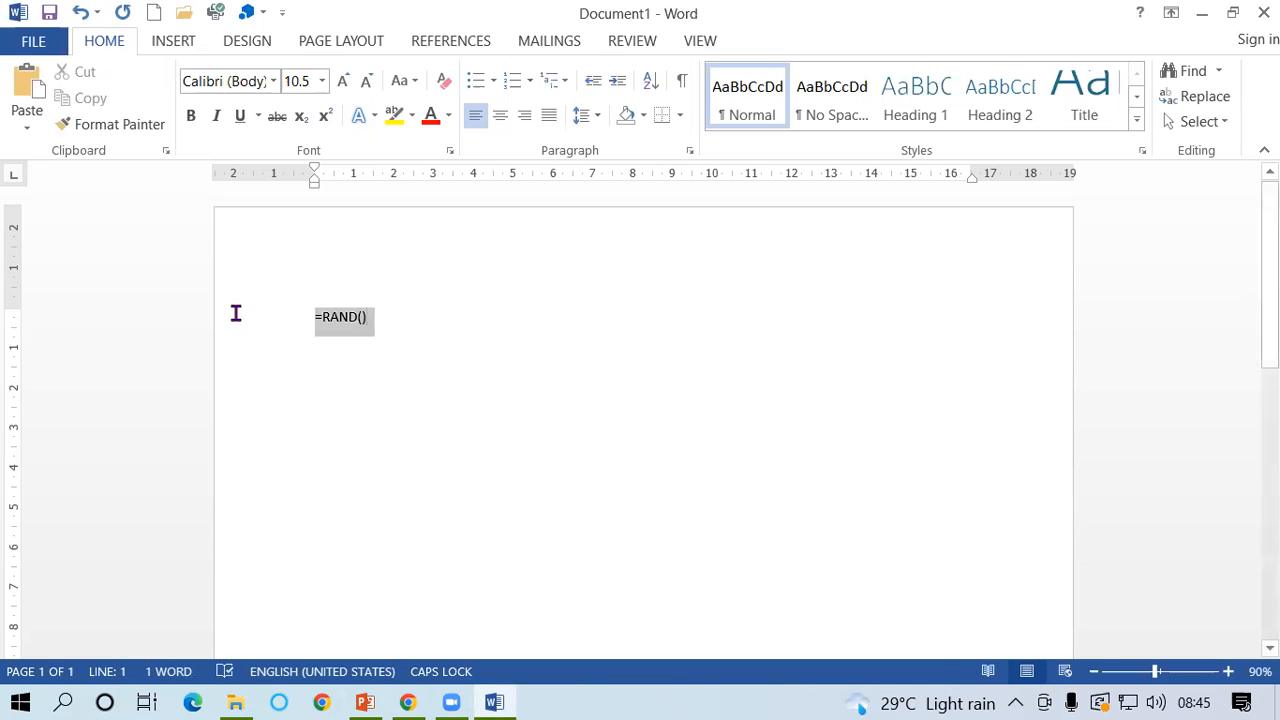
{"action": "left_click", "coordinate": [342, 80]}
{"action": "left_click", "coordinate": [342, 80]}
{"action": "left_click", "coordinate": [342, 80]}
{"action": "left_click", "coordinate": [342, 80]}
{"action": "left_click", "coordinate": [342, 80]}
{"action": "left_click", "coordinate": [342, 80]}
{"action": "left_click", "coordinate": [399, 342]}
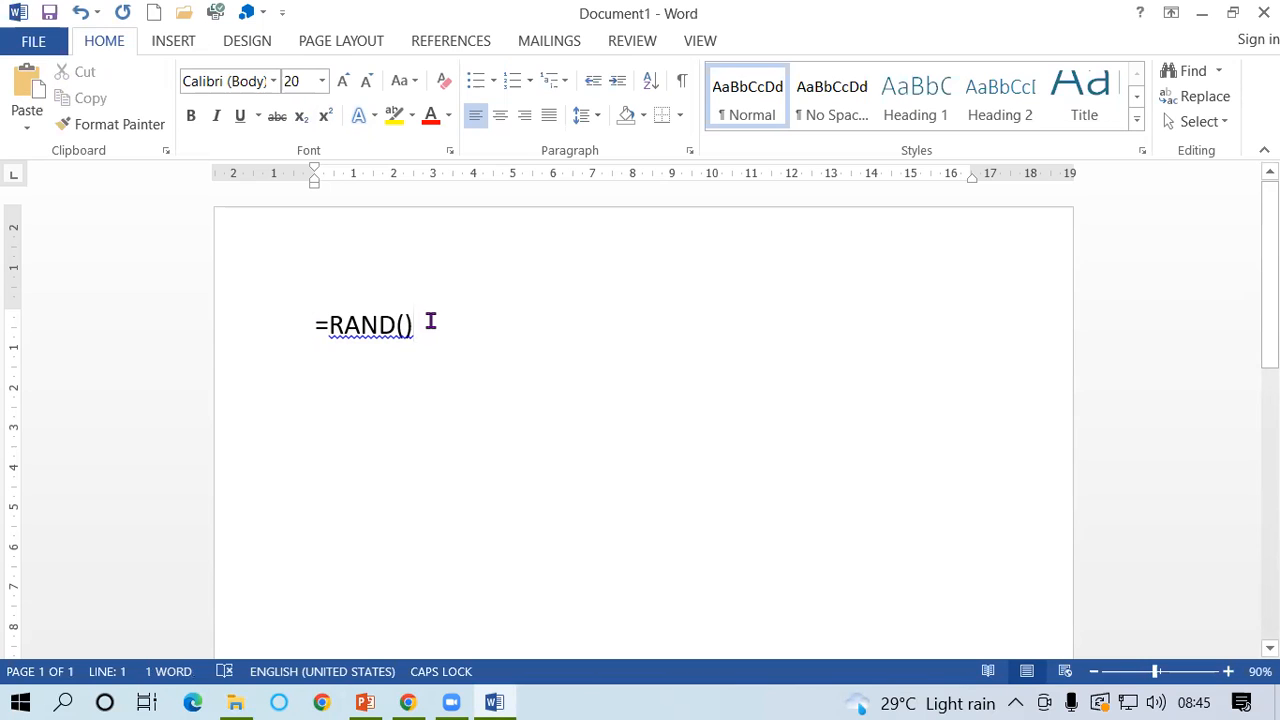
{"action": "key", "text": "Return"}
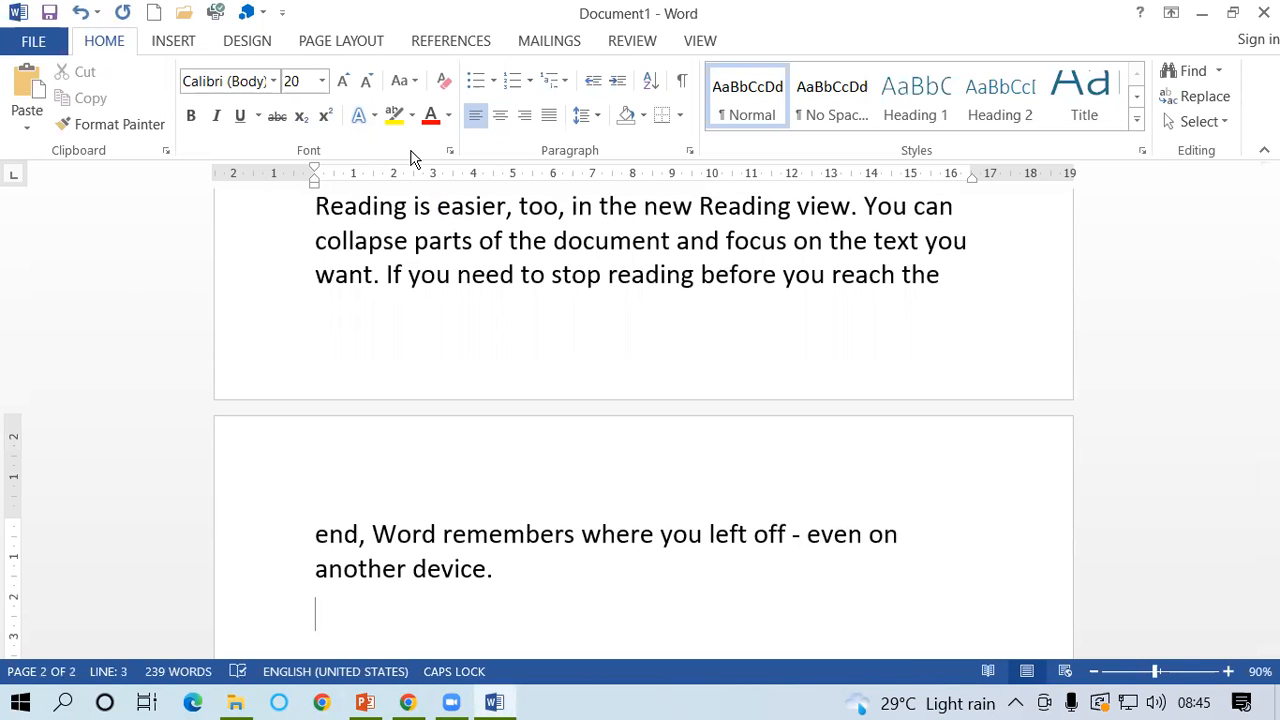
Reduce the font size of all the generated text to 16 pt and review the paragraphs.
{"action": "key", "text": "ctrl+a"}
{"action": "left_click", "coordinate": [367, 80]}
{"action": "left_click", "coordinate": [367, 80]}
{"action": "scroll", "coordinate": [570, 465], "scroll_direction": "up", "scroll_amount": 5}
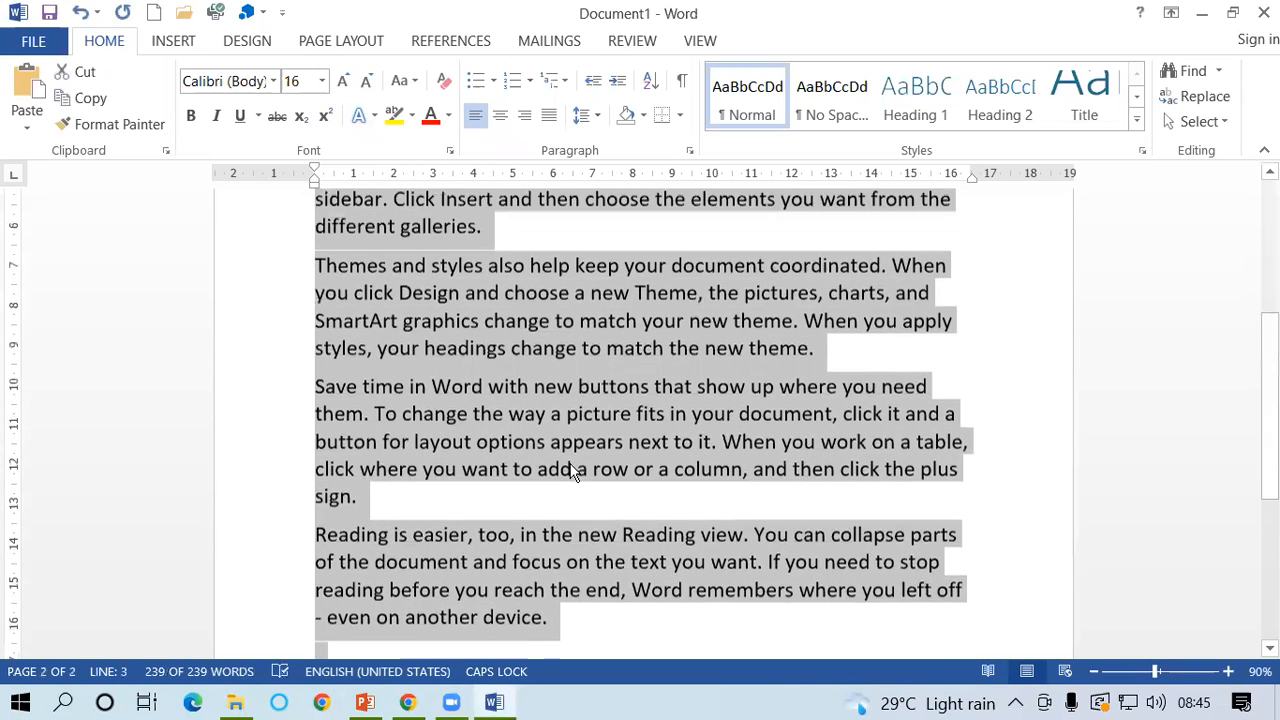
{"action": "scroll", "coordinate": [572, 472], "scroll_direction": "up", "scroll_amount": 4}
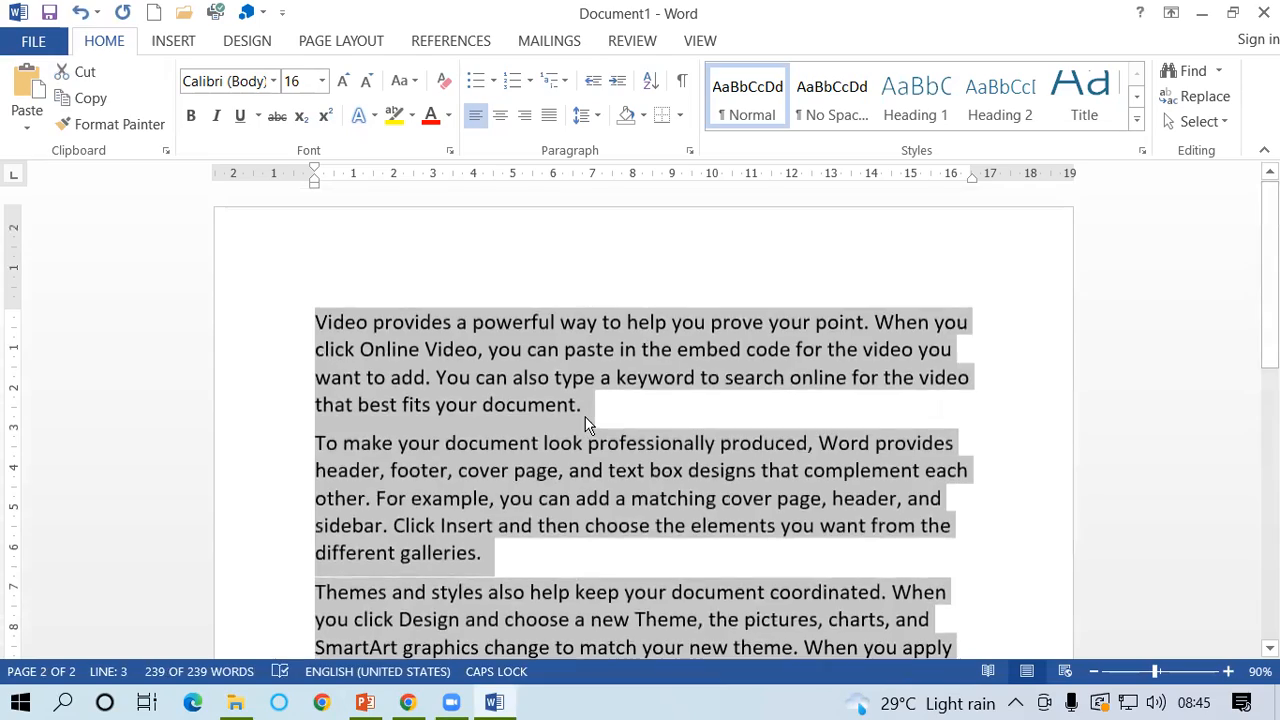
{"action": "left_click", "coordinate": [587, 425]}
{"action": "scroll", "coordinate": [560, 430], "scroll_direction": "down", "scroll_amount": 5}
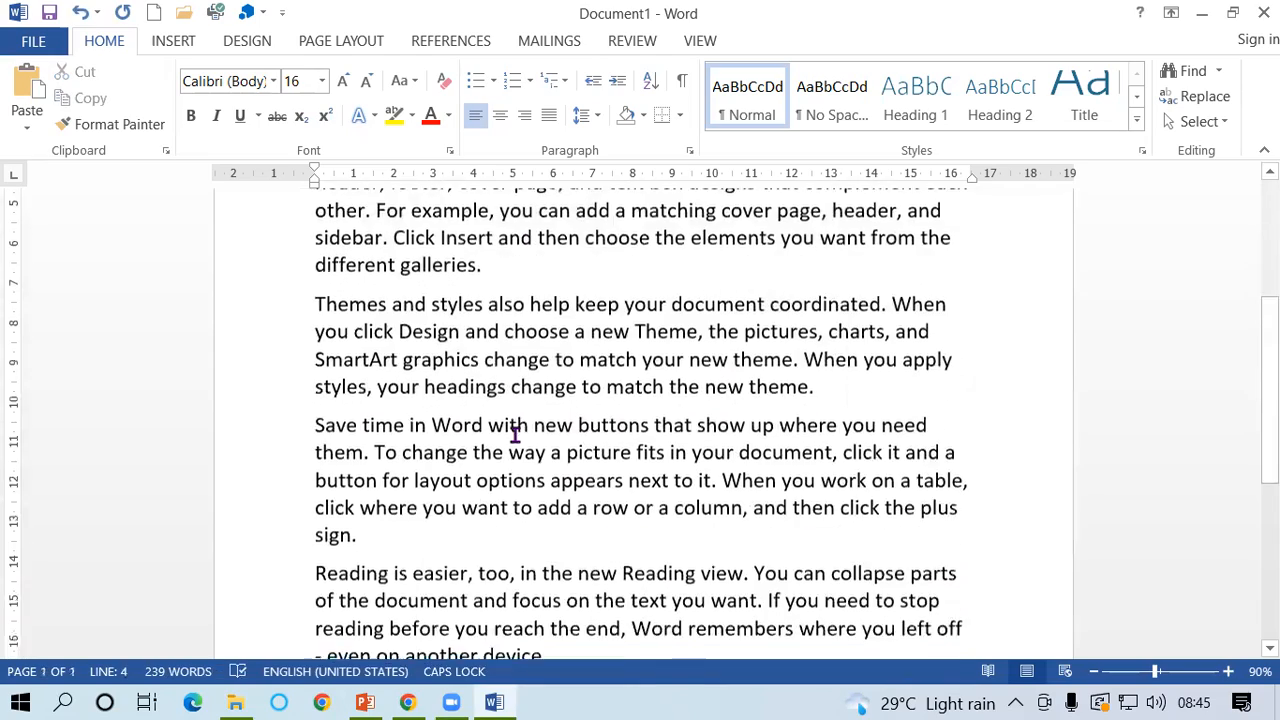
{"action": "scroll", "coordinate": [515, 432], "scroll_direction": "down", "scroll_amount": 4}
{"action": "left_click", "coordinate": [582, 444]}
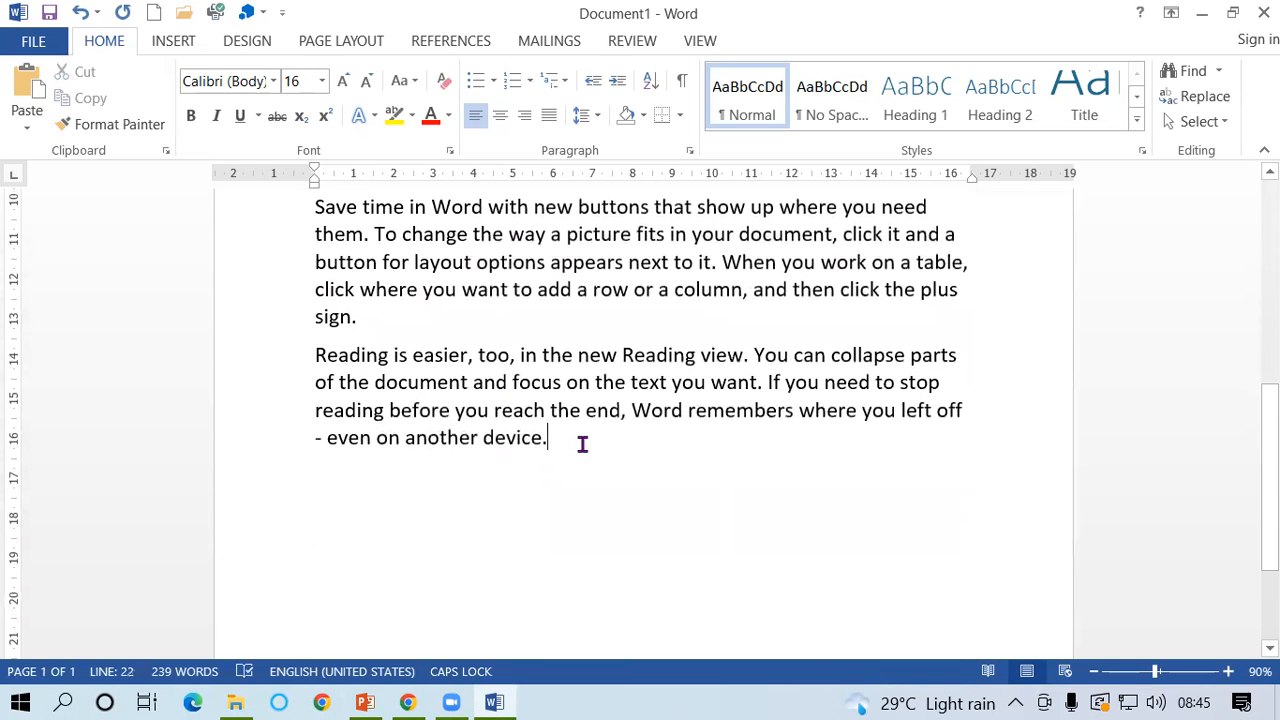
{"action": "scroll", "coordinate": [582, 444], "scroll_direction": "up", "scroll_amount": 10}
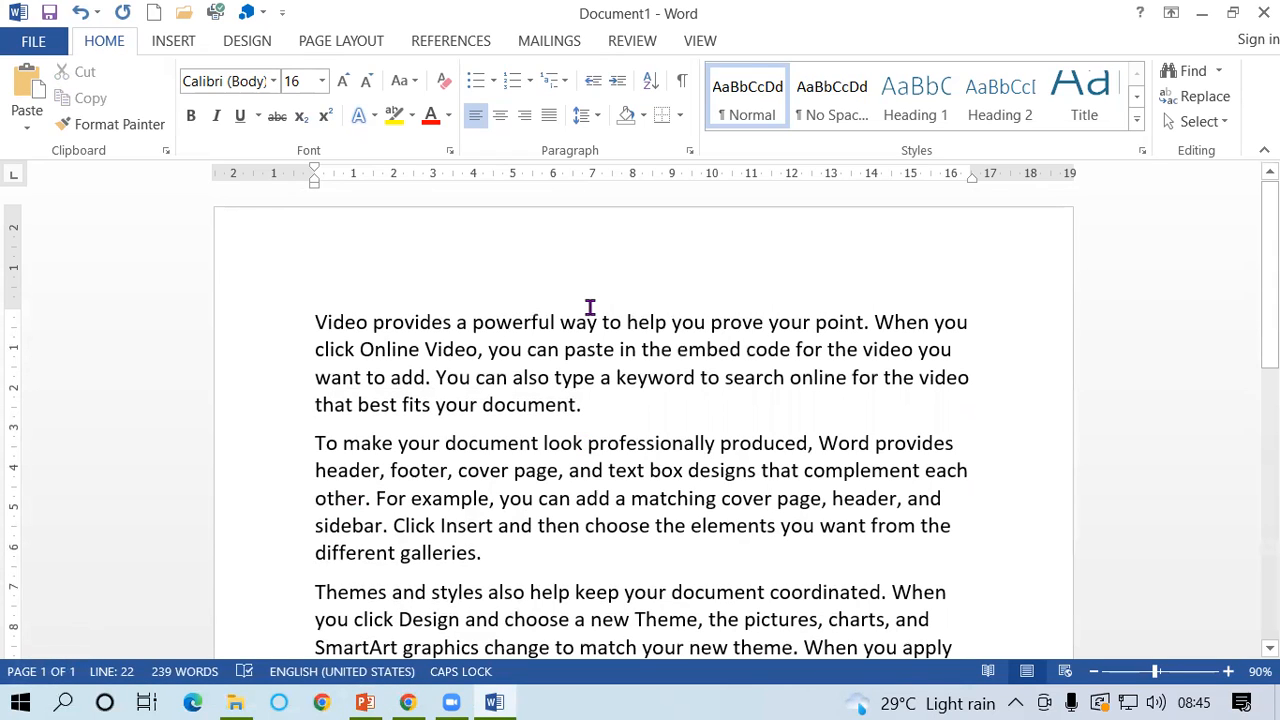
Create a new blank document and generate 50 sample paragraphs in it with =RAND(50).
{"action": "key", "text": "ctrl+n"}
{"action": "type", "text": "-RAND"}
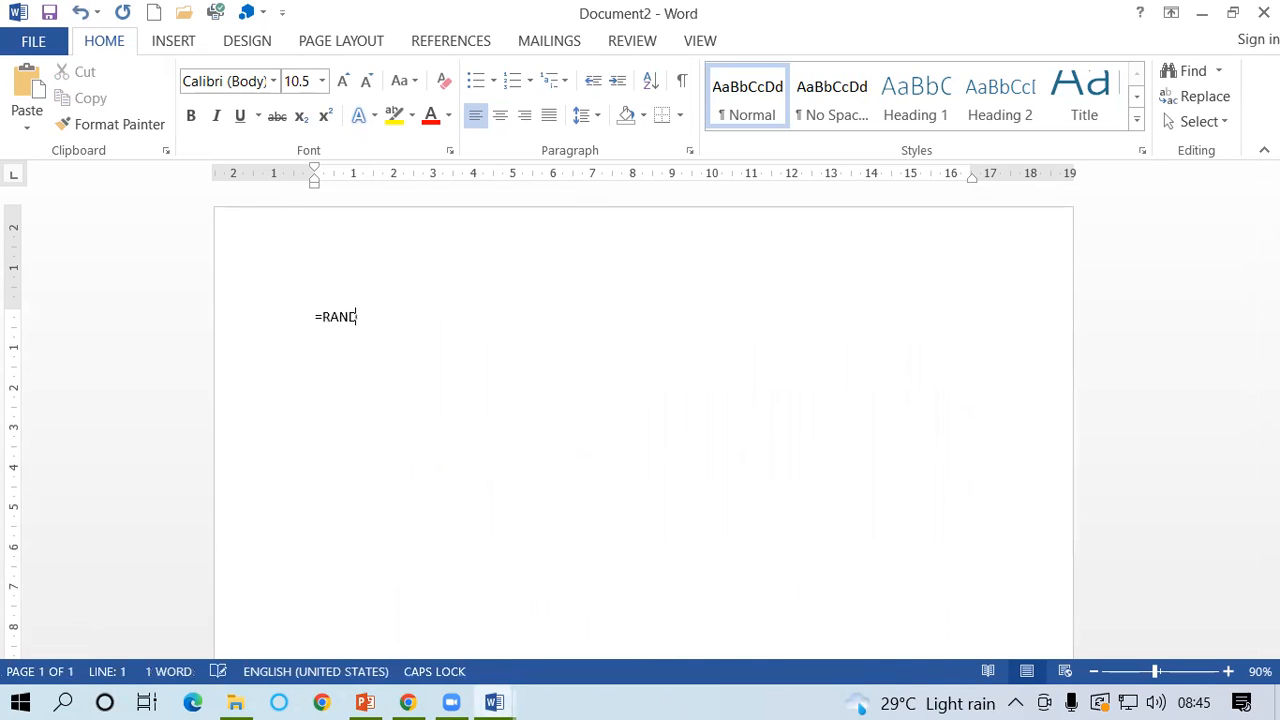
{"action": "type", "text": "(50)"}
{"action": "key", "text": "Return"}
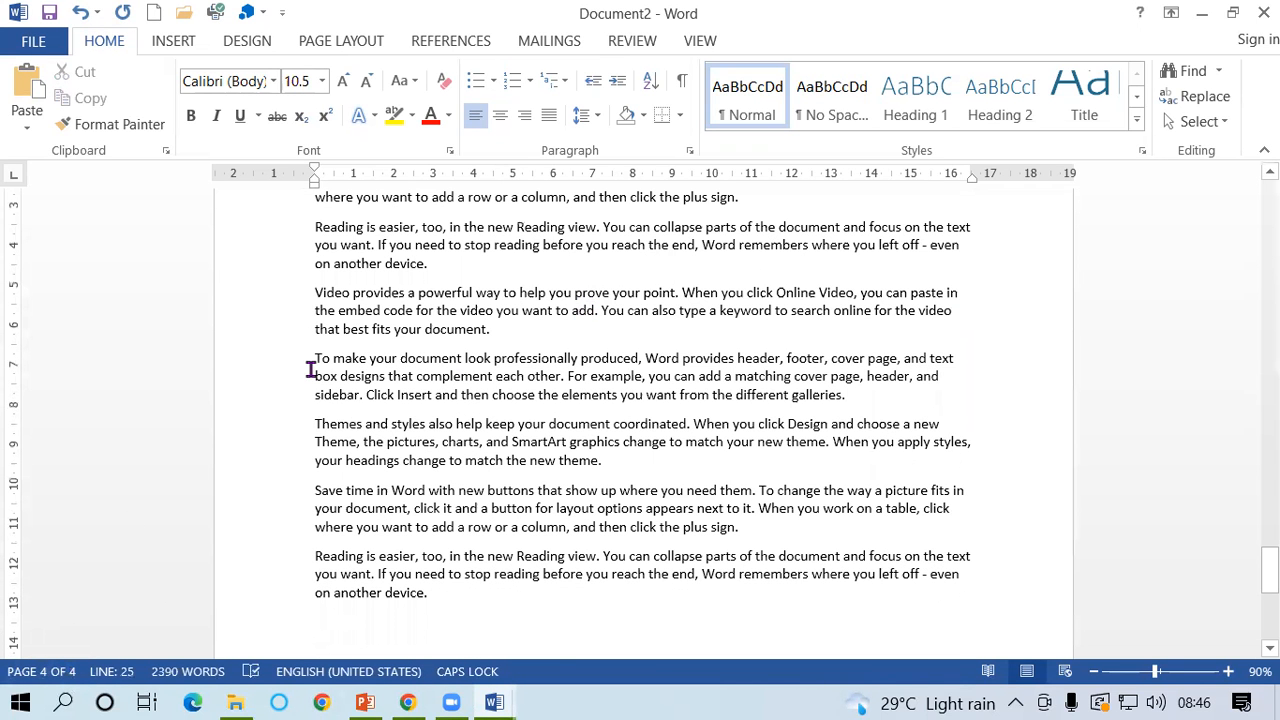
Increase the font size of all the sample text to 14 pt and look through the pages.
{"action": "key", "text": "ctrl+a"}
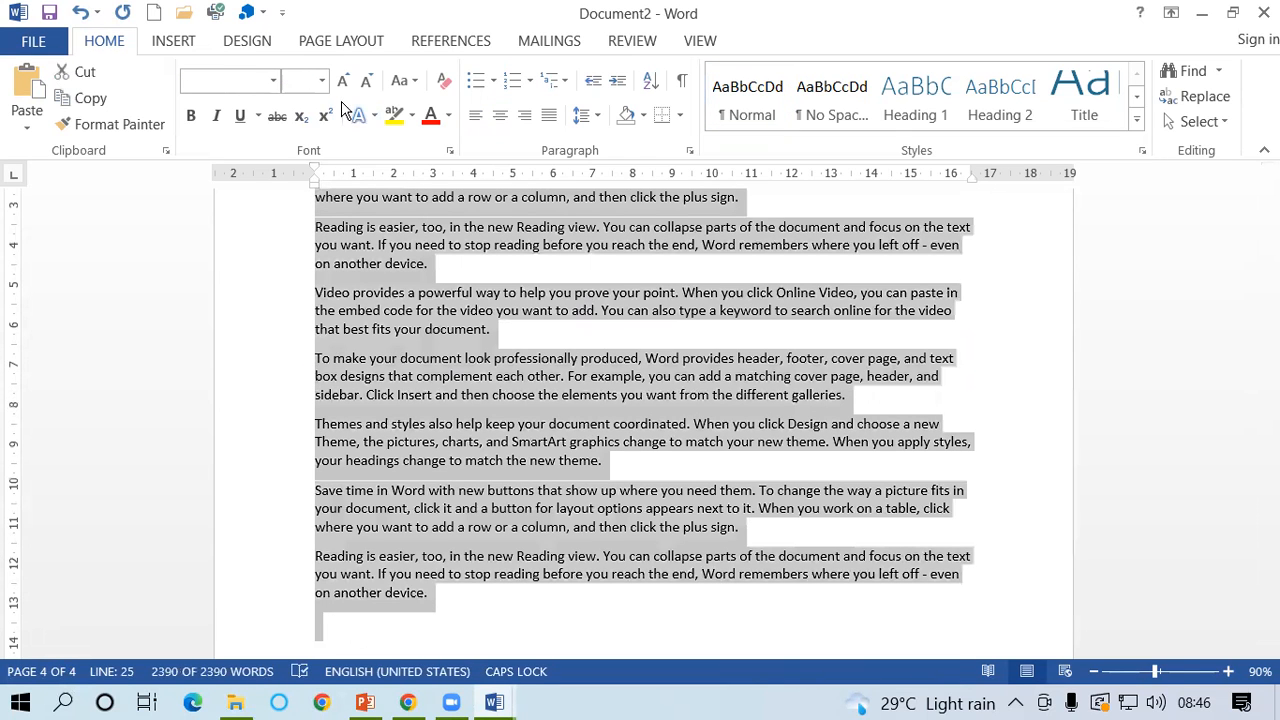
{"action": "left_click", "coordinate": [342, 81]}
{"action": "left_click", "coordinate": [342, 81]}
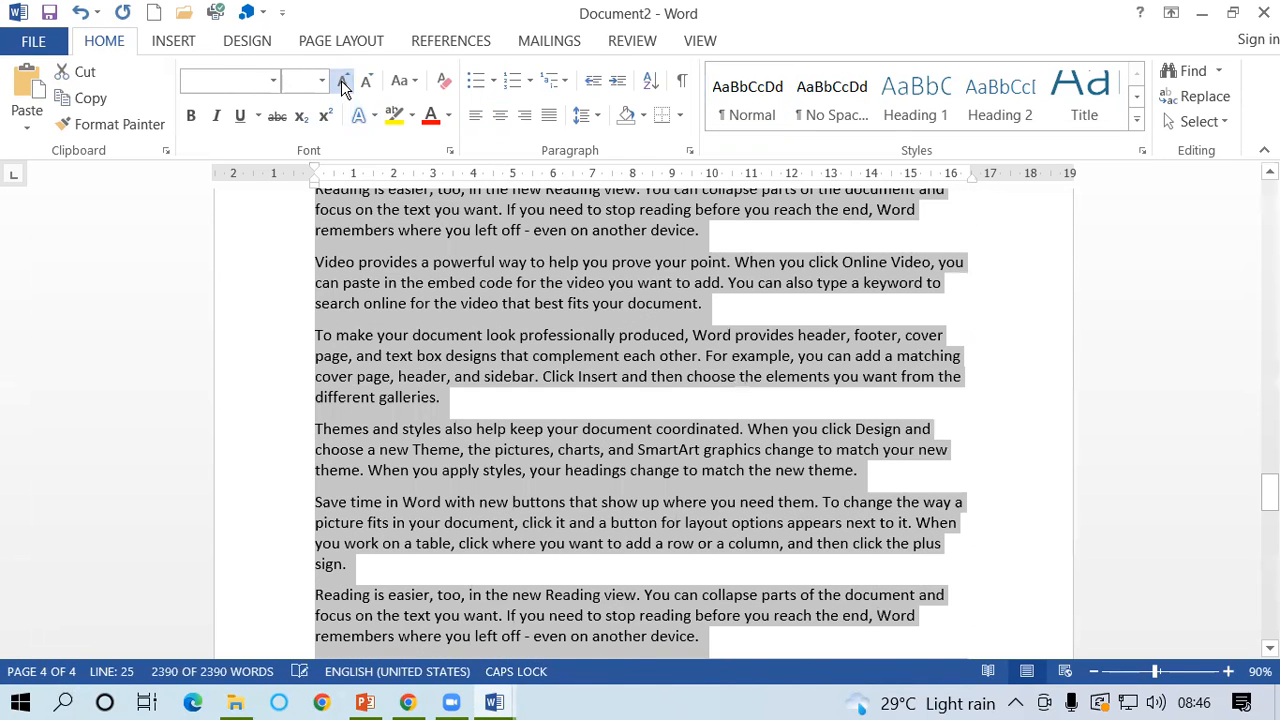
{"action": "left_click", "coordinate": [342, 81]}
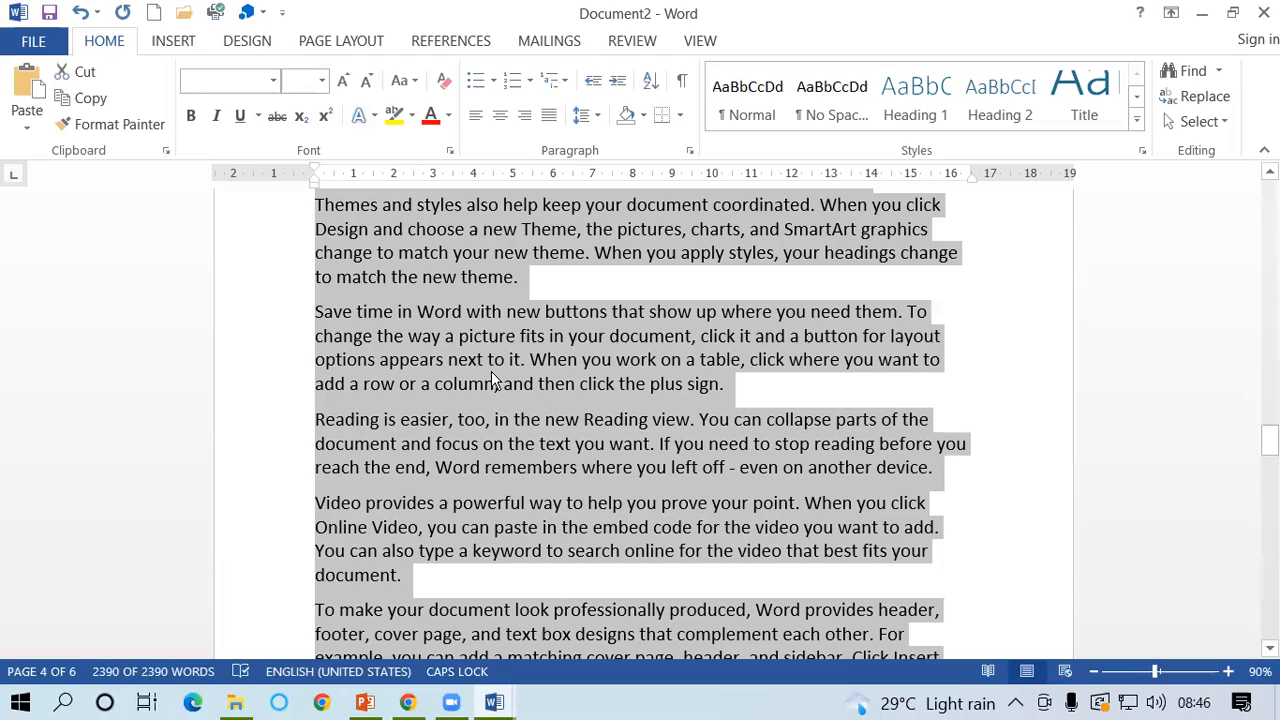
{"action": "left_click", "coordinate": [612, 470]}
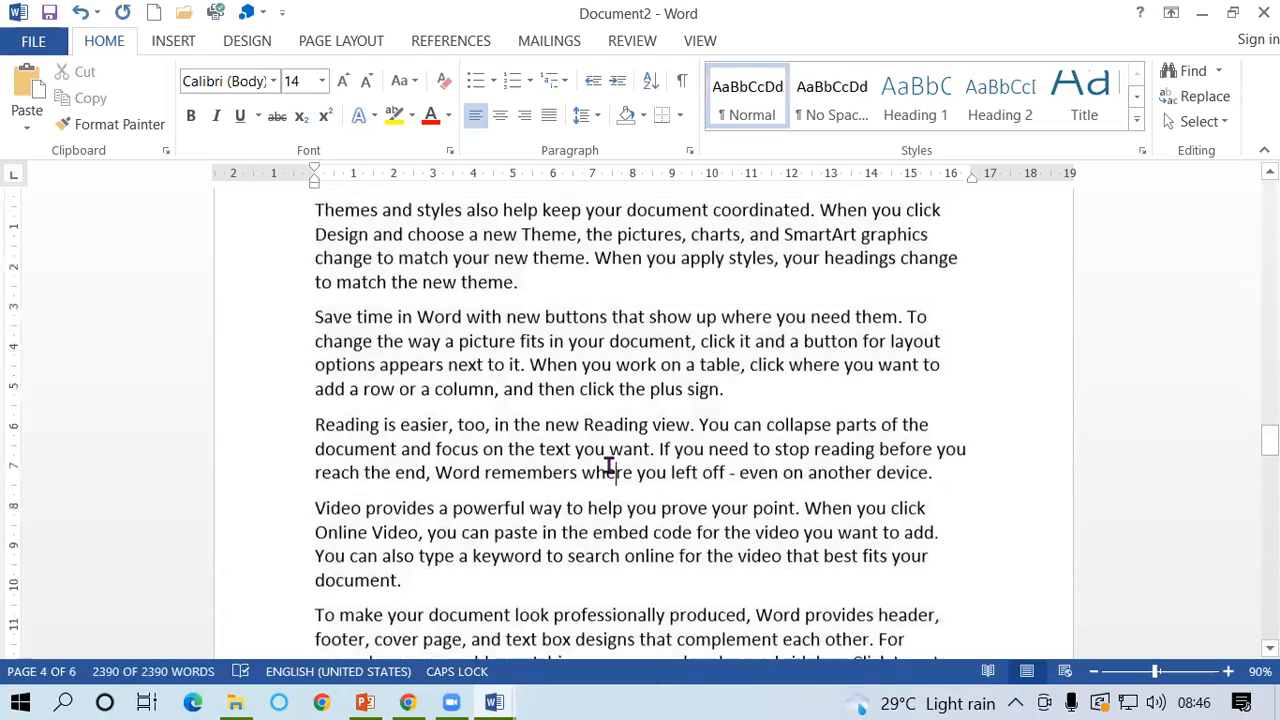
{"action": "scroll", "coordinate": [582, 438], "scroll_direction": "down", "scroll_amount": 10}
{"action": "scroll", "coordinate": [582, 438], "scroll_direction": "up", "scroll_amount": 5}
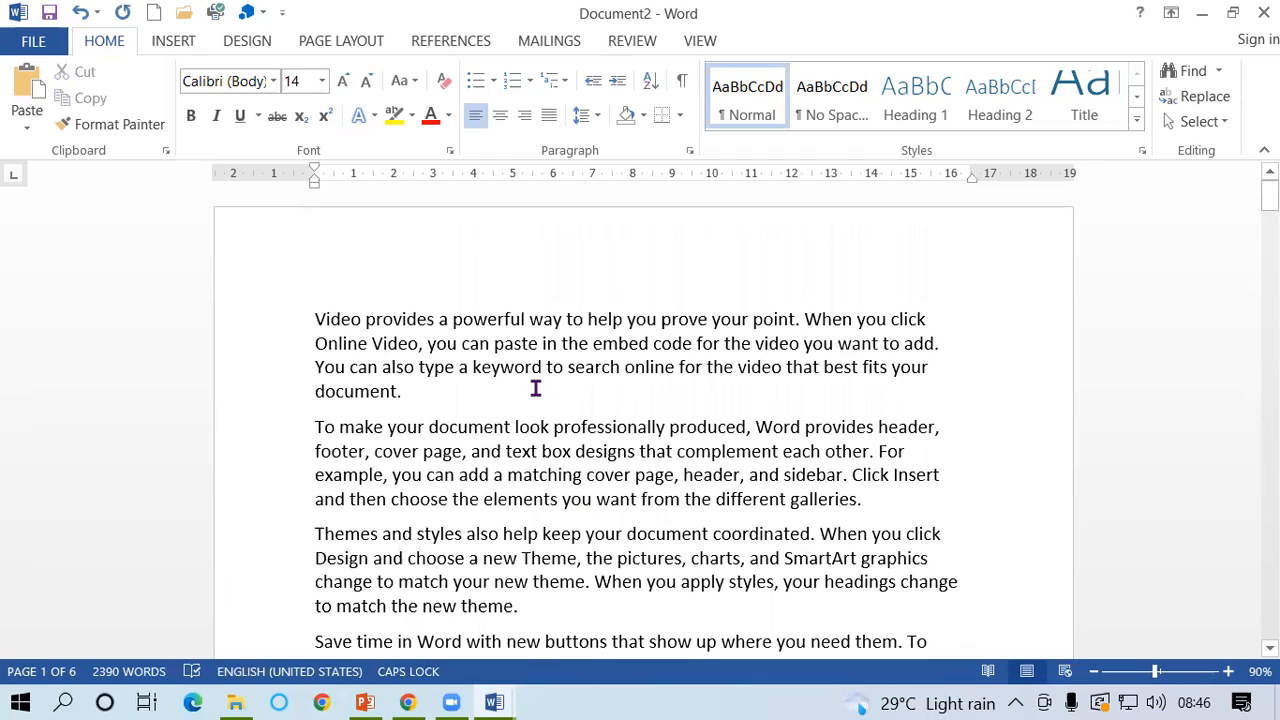
Split the first paragraph after "Video provides" so those words stand on their own line.
{"action": "left_click", "coordinate": [420, 396]}
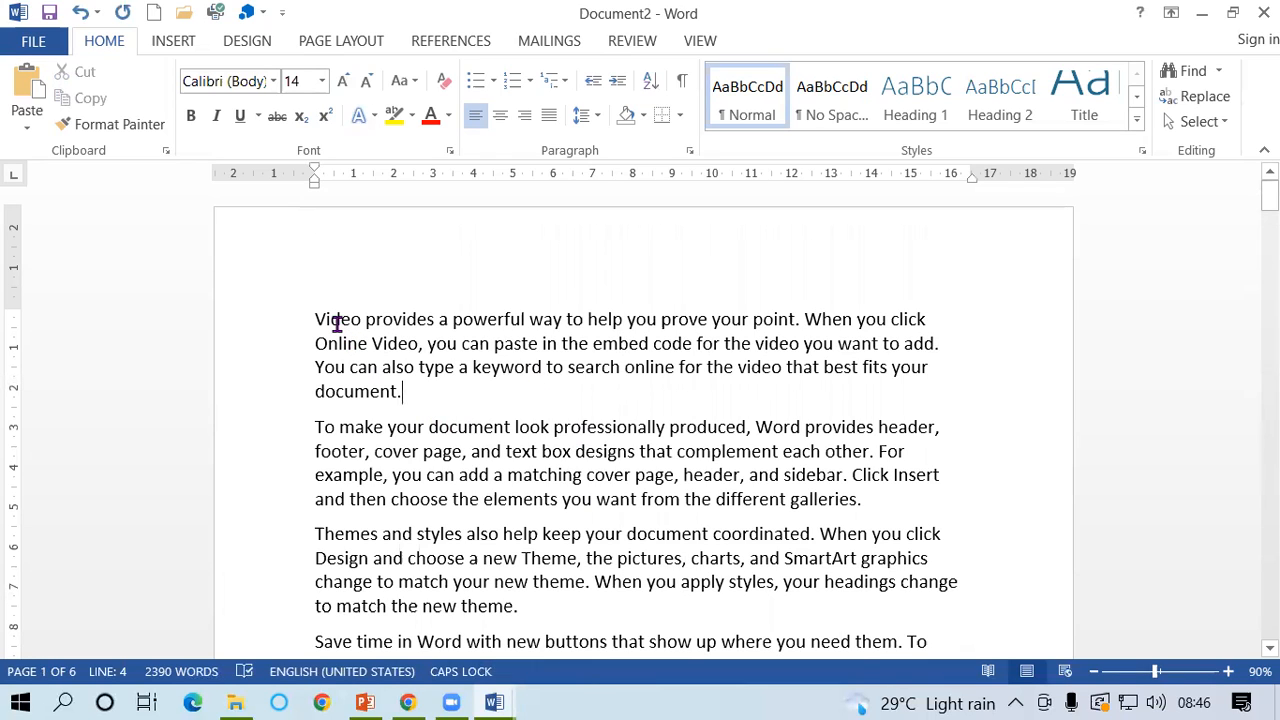
{"action": "left_click", "coordinate": [318, 318]}
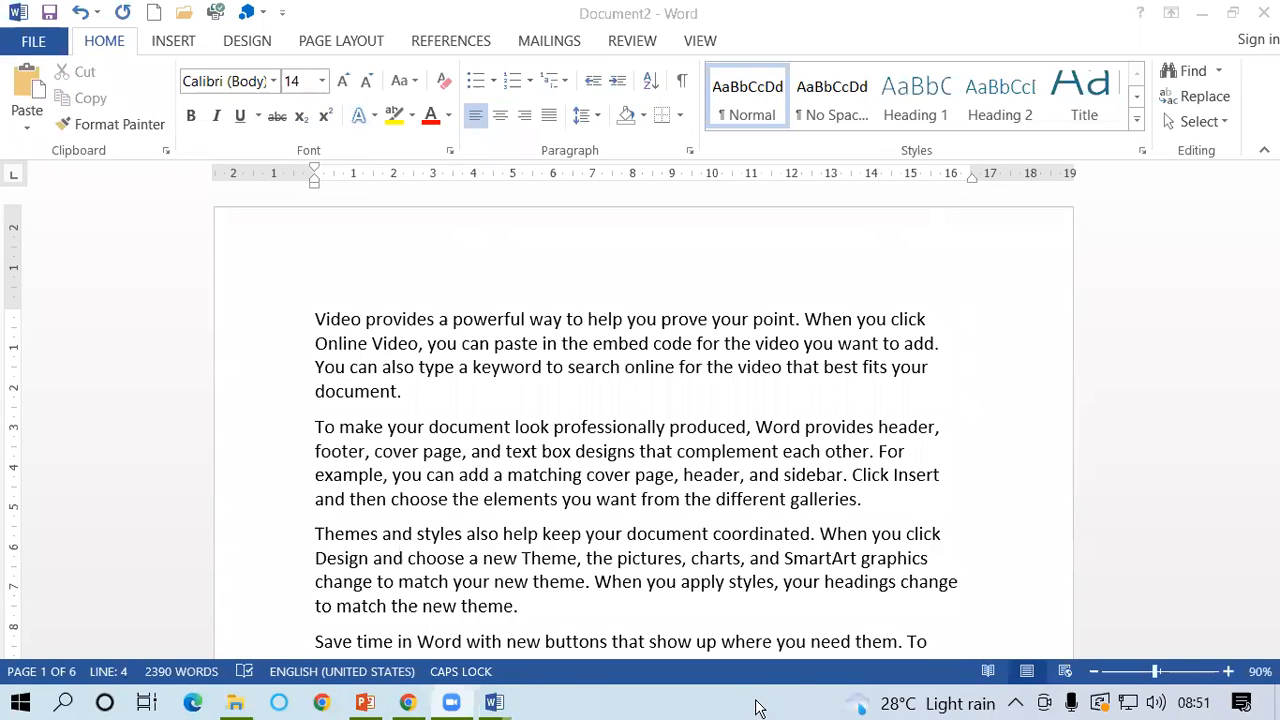
{"action": "left_click", "coordinate": [540, 385]}
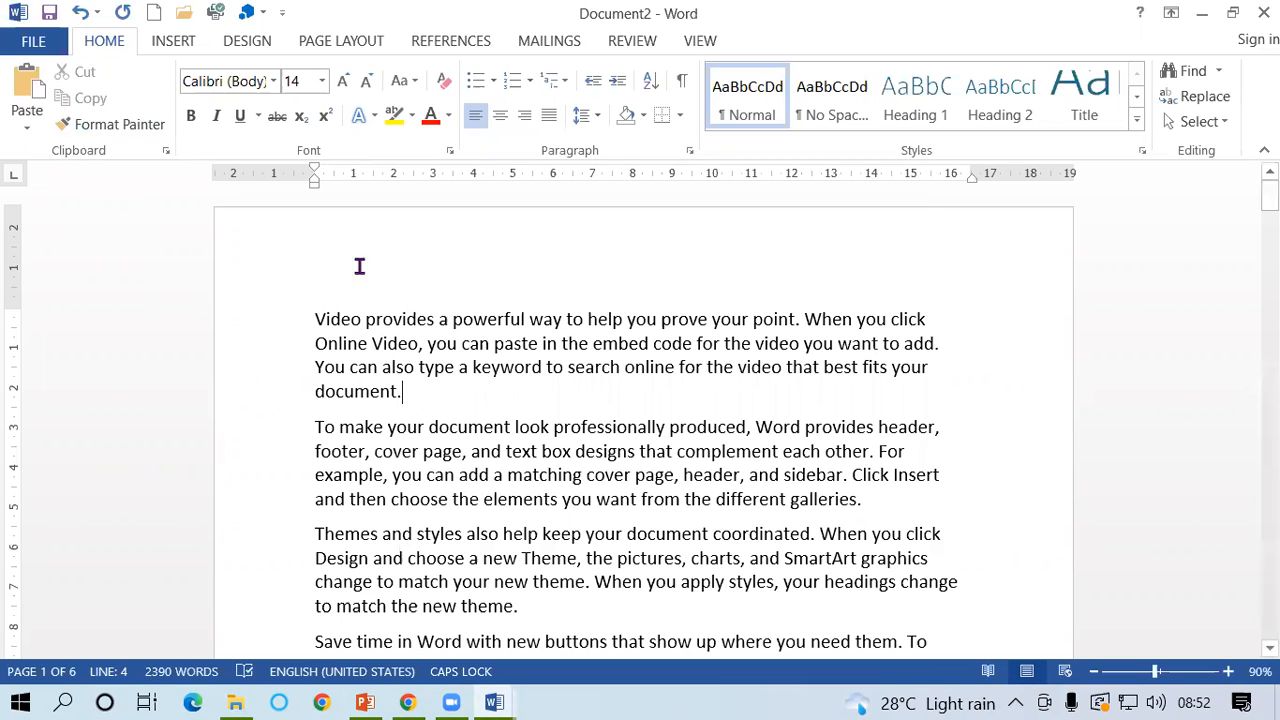
{"action": "left_click", "coordinate": [434, 315]}
{"action": "key", "text": "Return"}
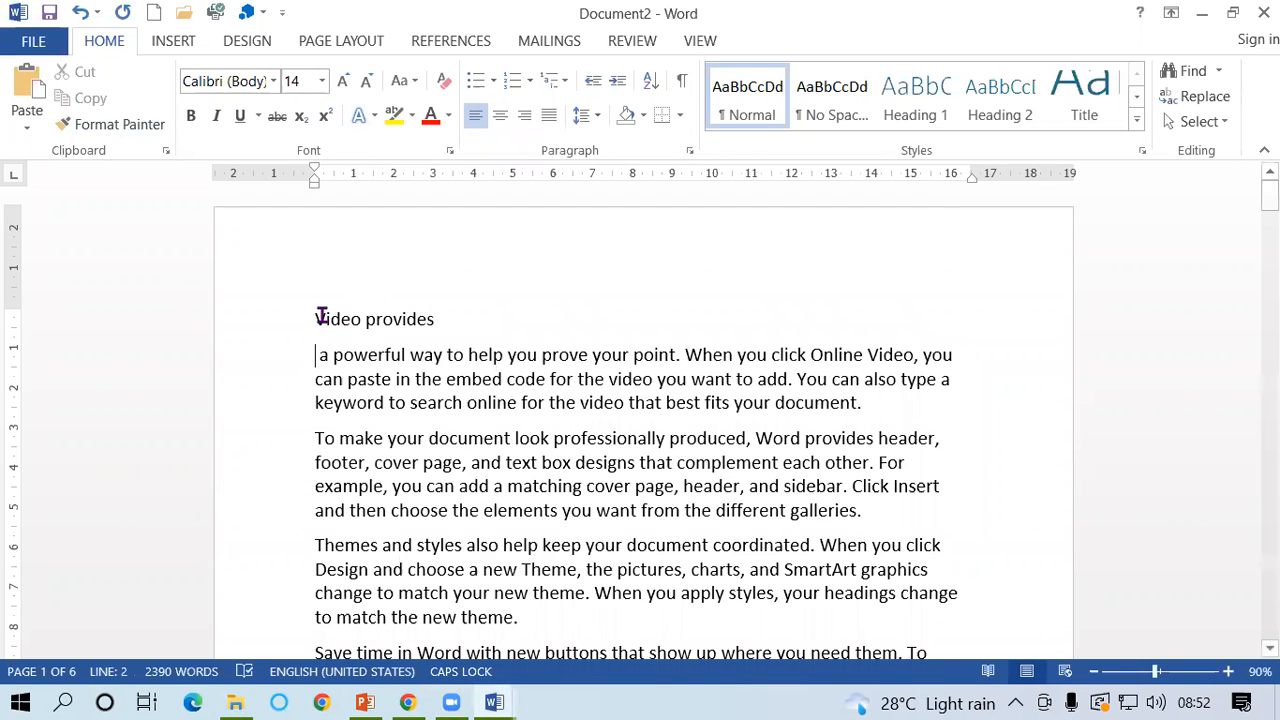
Format the "Video provides" line at 20 pt in red and bold.
{"action": "left_click_drag", "start_coordinate": [318, 318], "coordinate": [431, 318]}
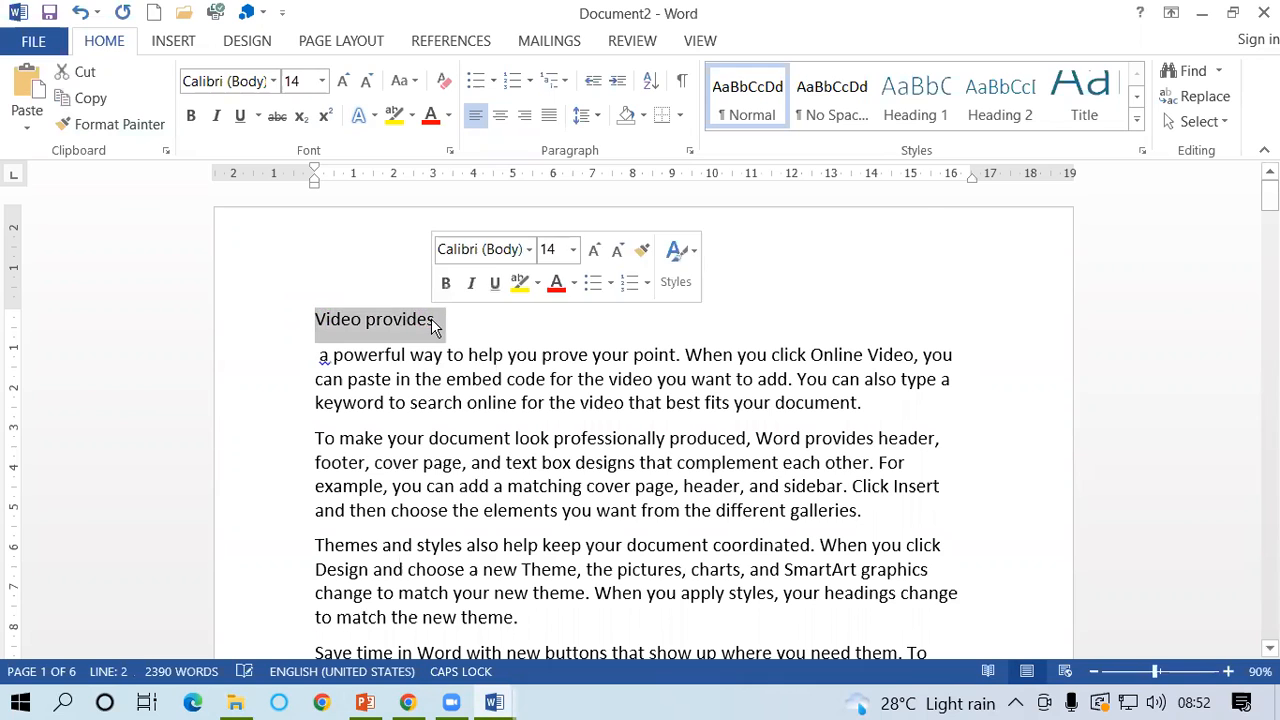
{"action": "left_click", "coordinate": [321, 81]}
{"action": "left_click", "coordinate": [293, 288]}
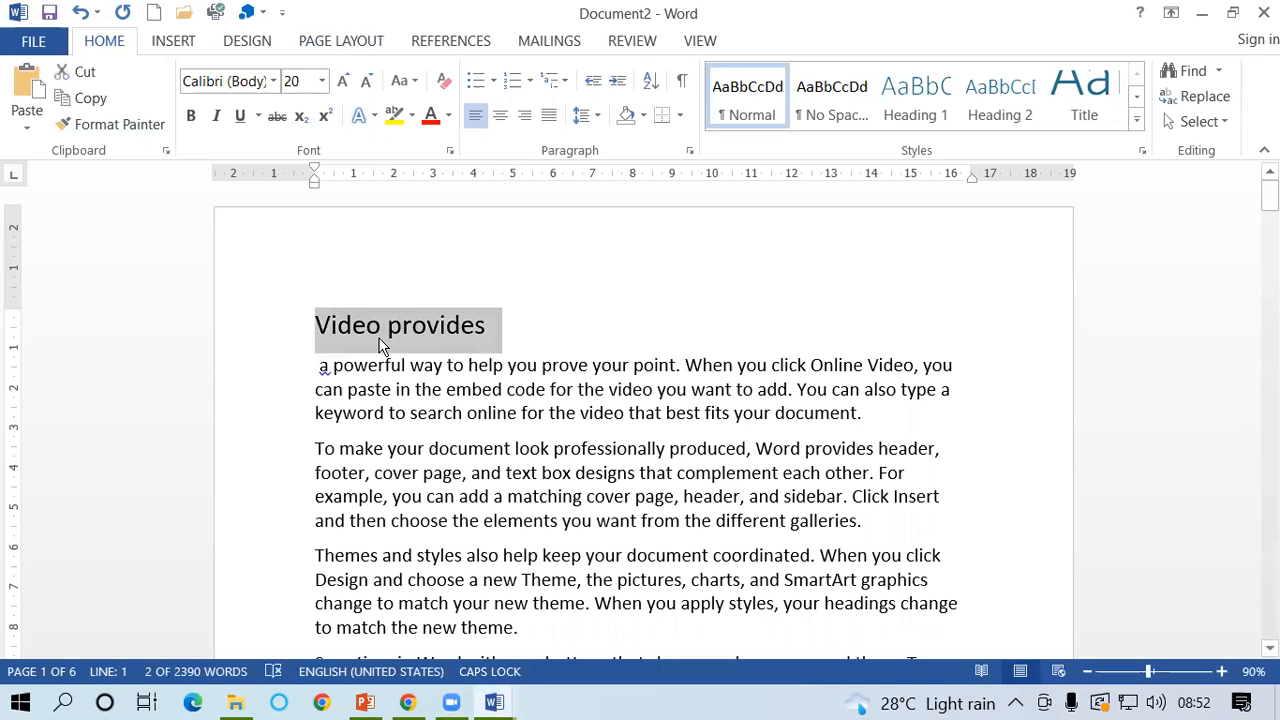
{"action": "left_click", "coordinate": [428, 120]}
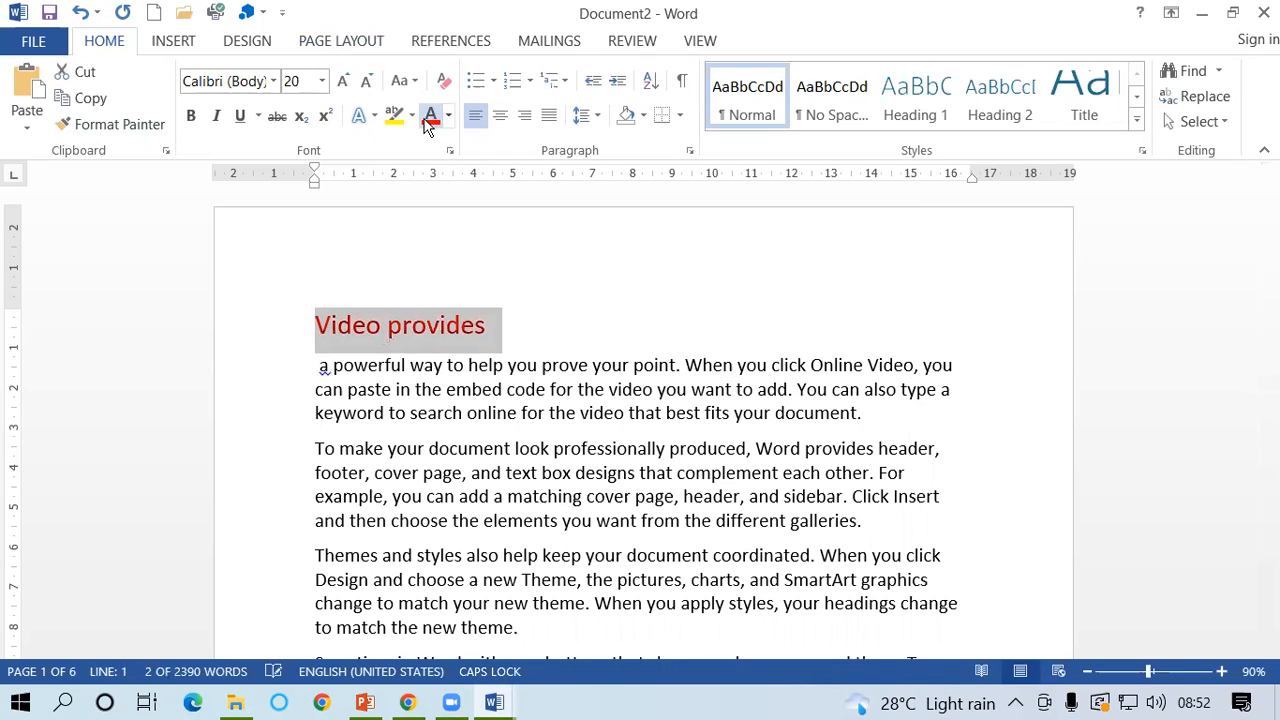
{"action": "left_click", "coordinate": [190, 116]}
{"action": "left_click", "coordinate": [482, 338]}
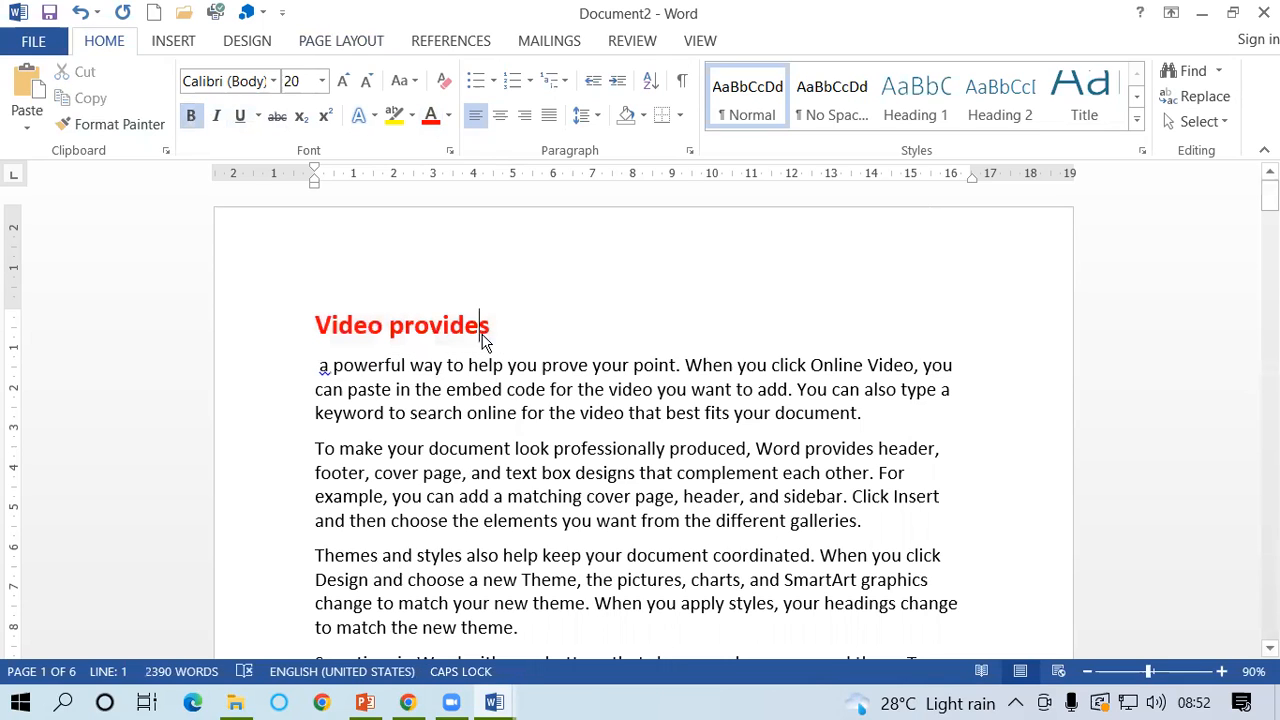
{"action": "left_click_drag", "start_coordinate": [318, 325], "coordinate": [463, 326]}
Split the second paragraph after "To make", leaving an empty line between those words and the rest of the text.
{"action": "scroll", "coordinate": [423, 354], "scroll_direction": "down", "scroll_amount": 2}
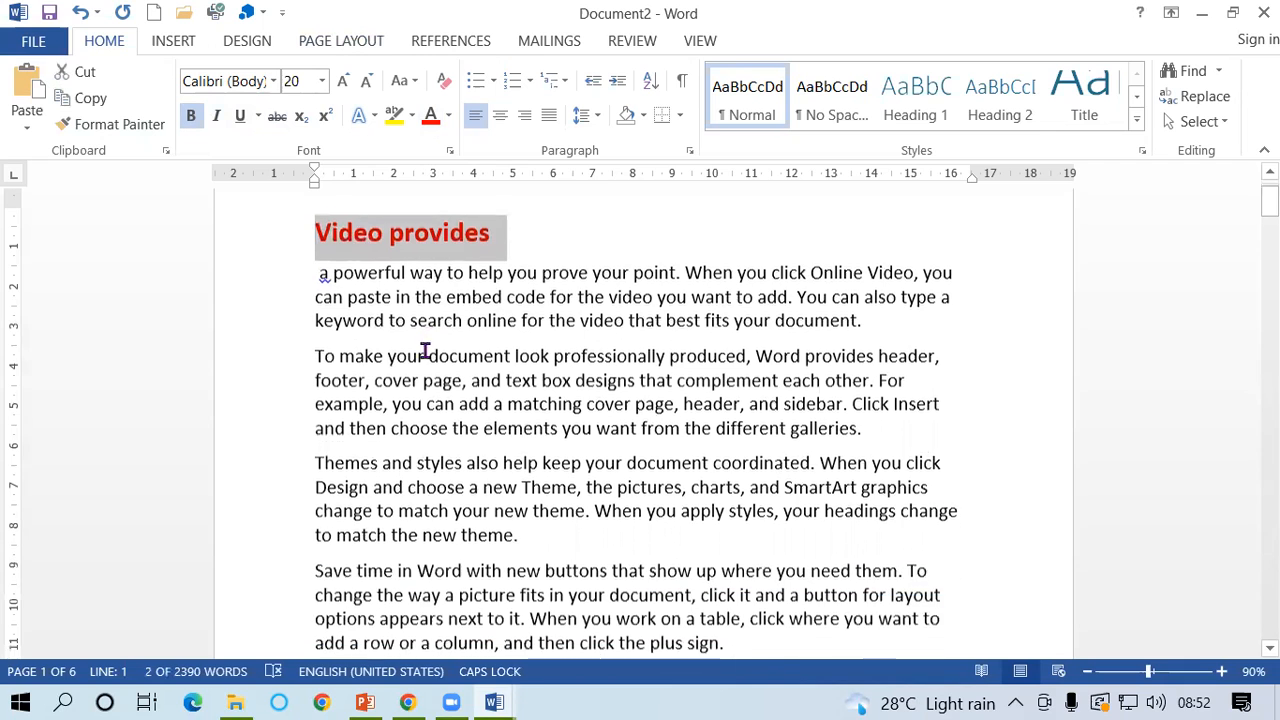
{"action": "left_click", "coordinate": [387, 348]}
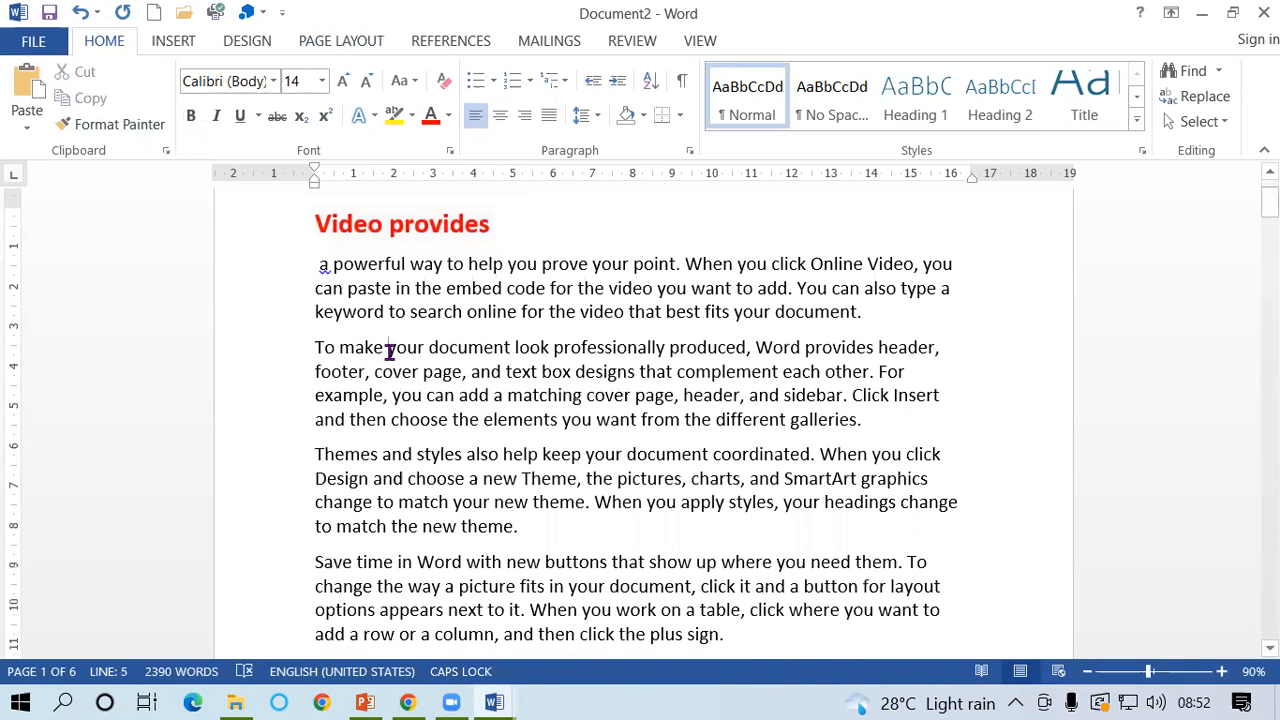
{"action": "key", "text": "Return"}
{"action": "key", "text": "Return"}
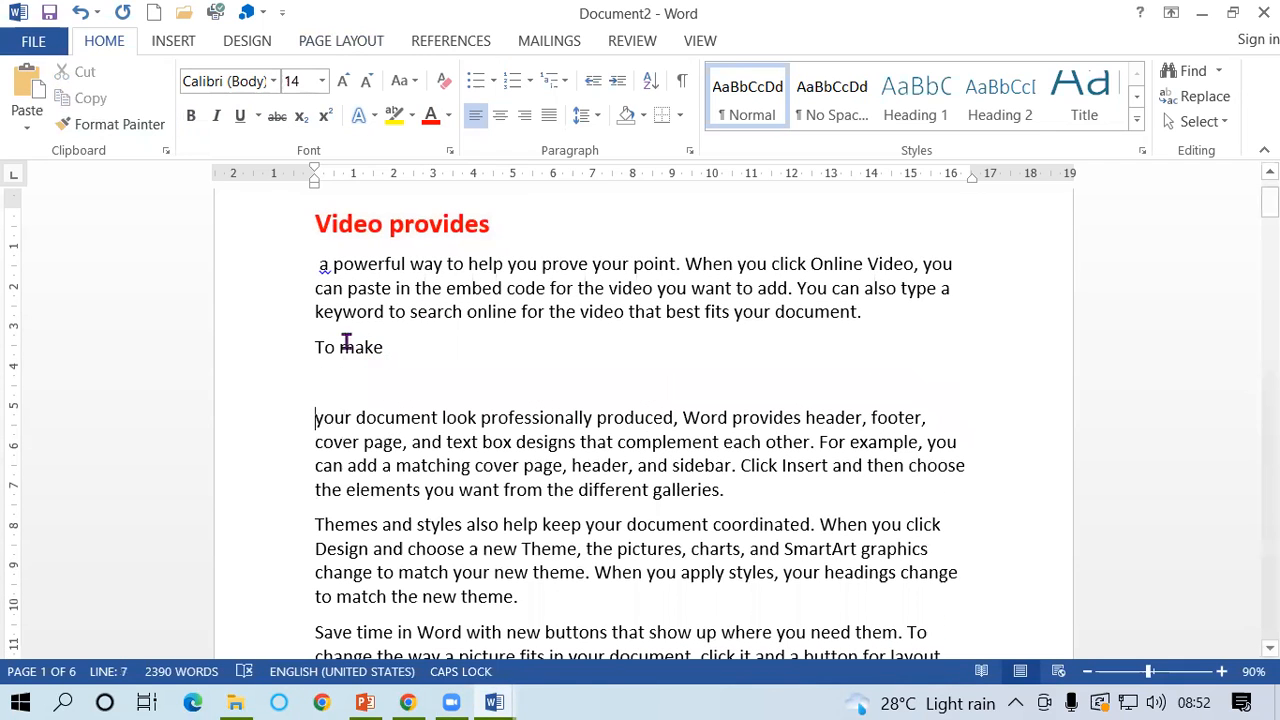
Format the "To make" line manually at 18 pt in red and bold.
{"action": "left_click_drag", "start_coordinate": [316, 347], "coordinate": [398, 350]}
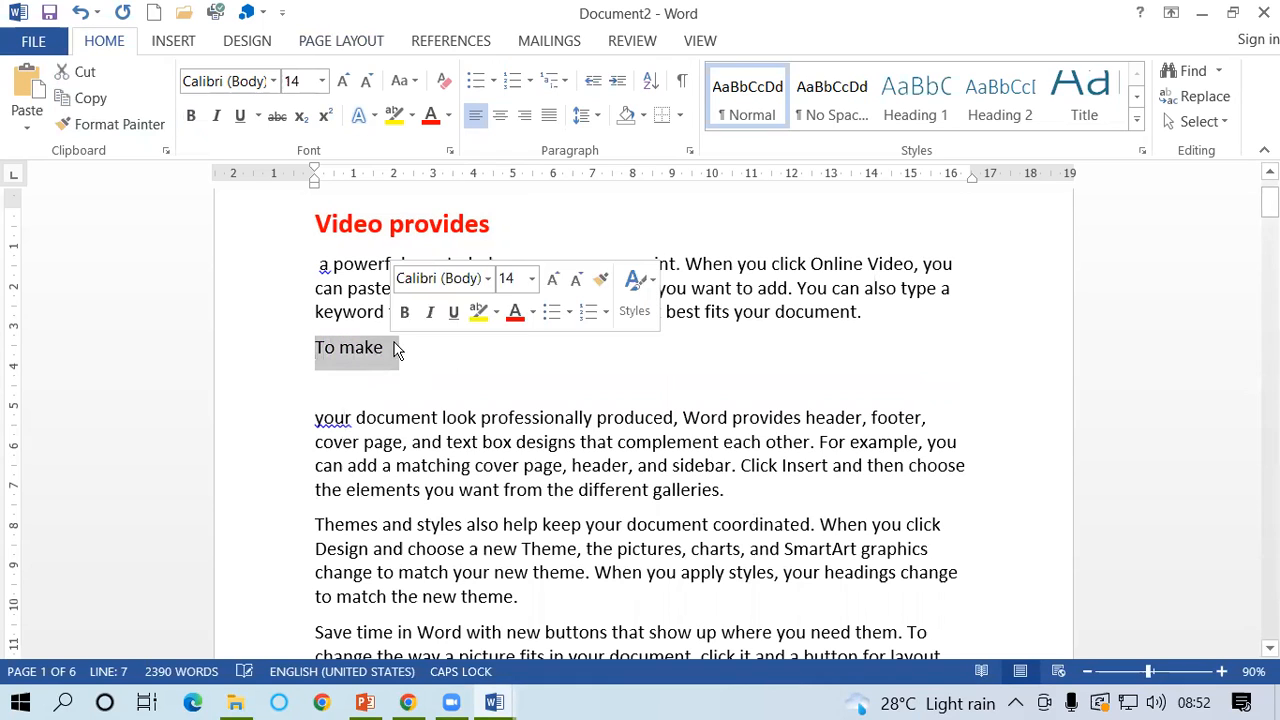
{"action": "left_click", "coordinate": [321, 81]}
{"action": "left_click", "coordinate": [298, 272]}
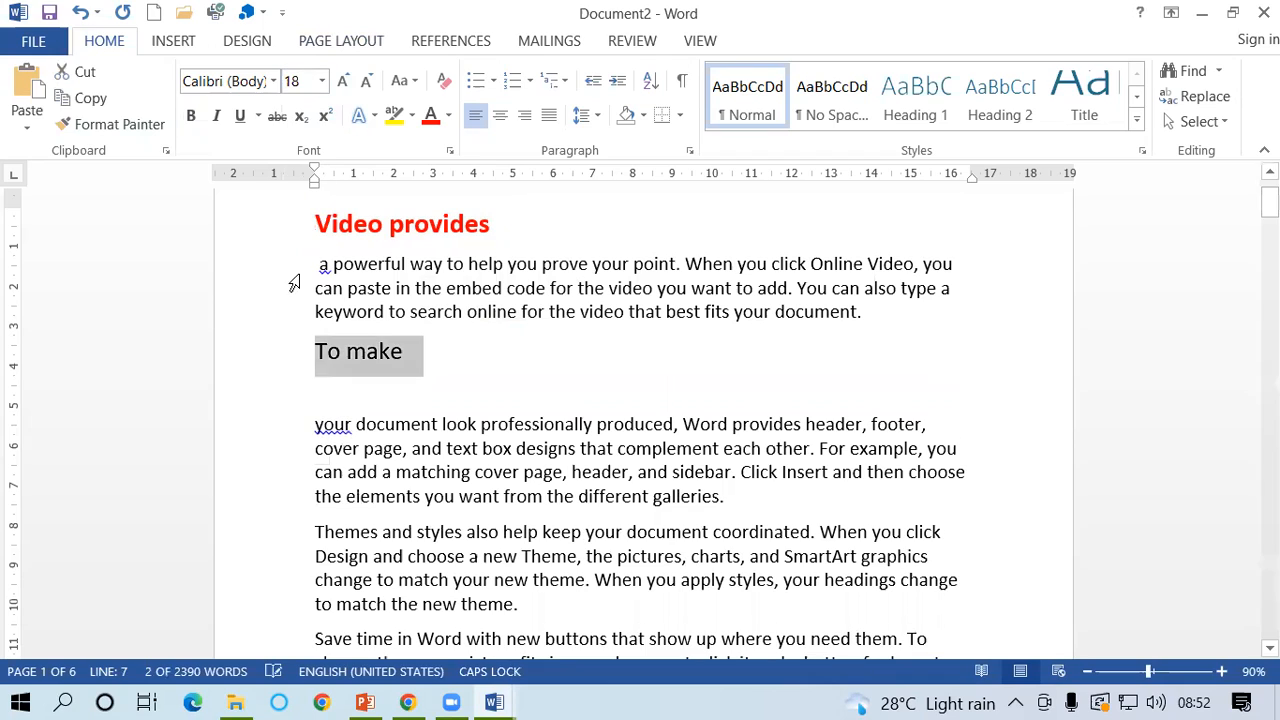
{"action": "left_click", "coordinate": [430, 118]}
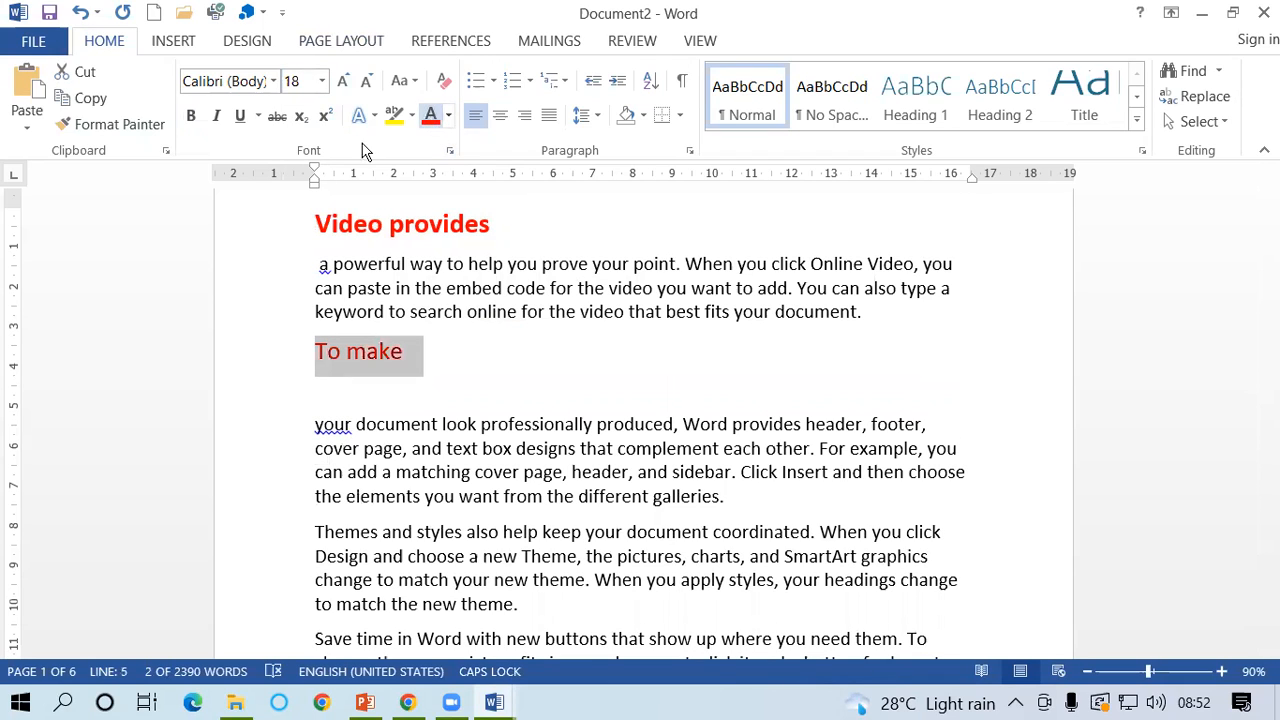
{"action": "left_click", "coordinate": [191, 117]}
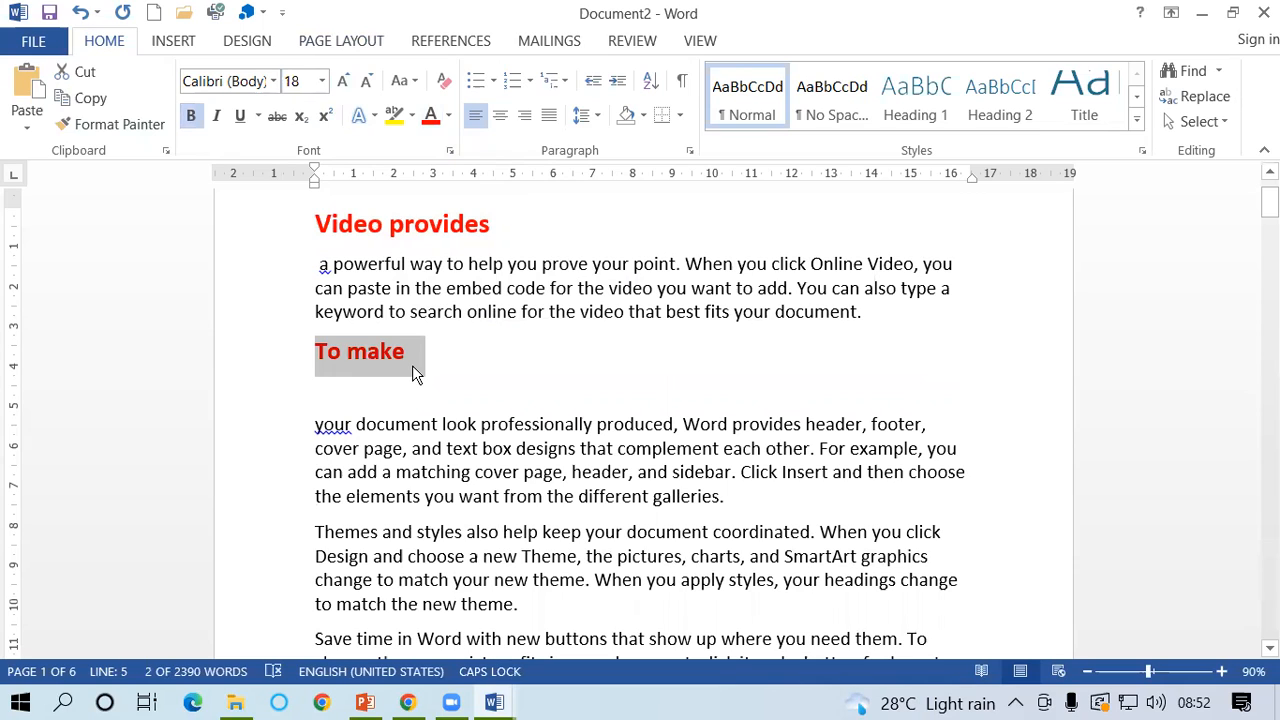
Undo the bold, red colour and font size changes on the "To make" line.
{"action": "key", "text": "ctrl+z"}
{"action": "key", "text": "ctrl+z"}
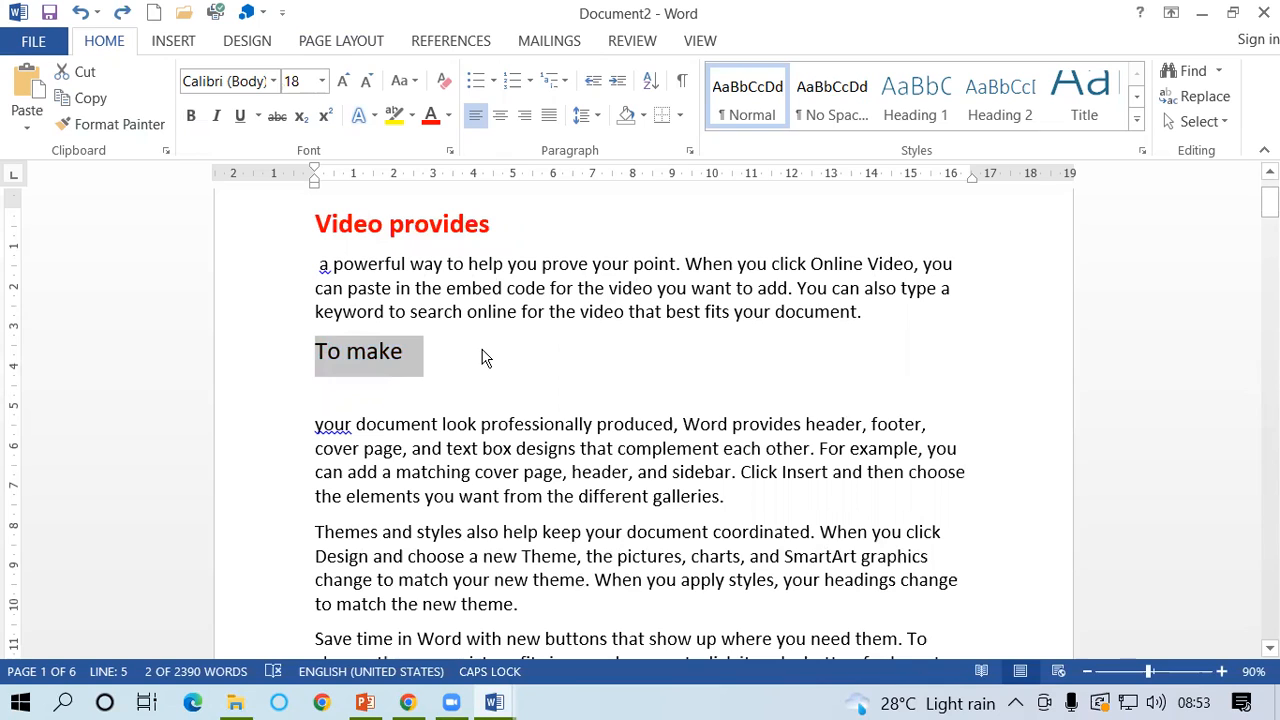
{"action": "key", "text": "ctrl+z"}
Copy the formatting of the "Video provides" heading onto the "To make" line with Format Painter.
{"action": "left_click", "coordinate": [491, 224]}
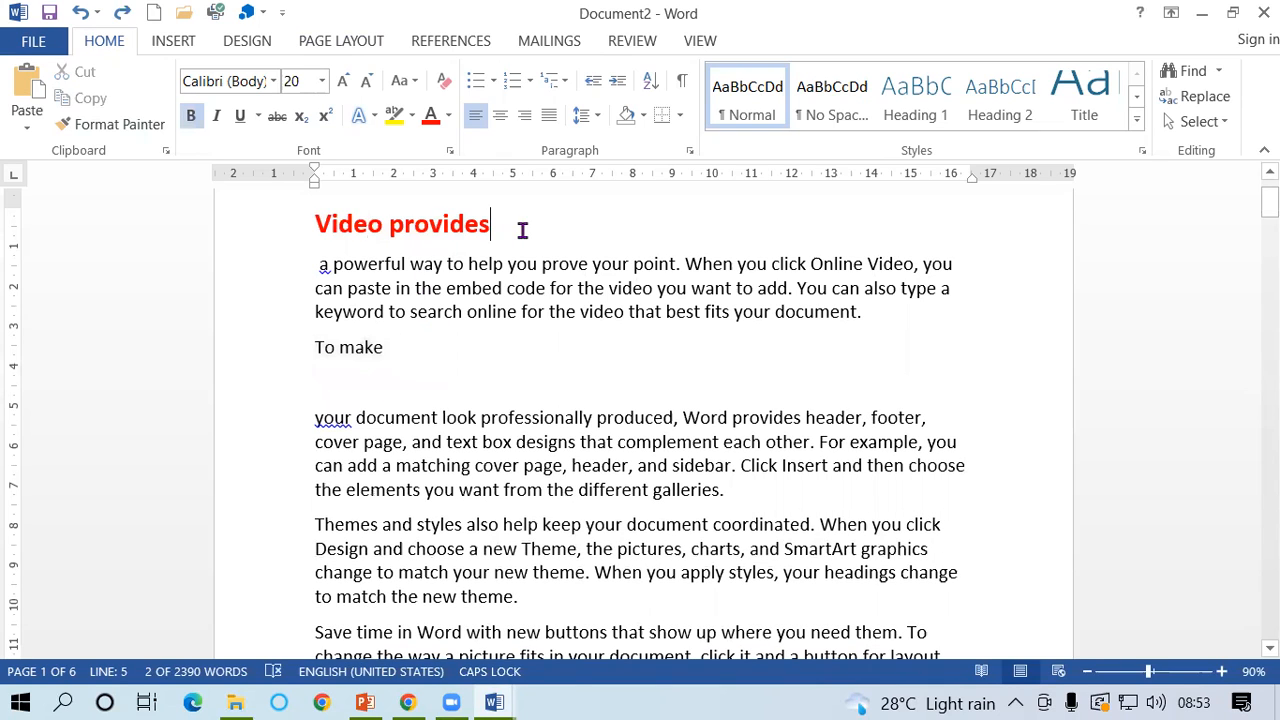
{"action": "left_click_drag", "start_coordinate": [314, 224], "coordinate": [486, 224]}
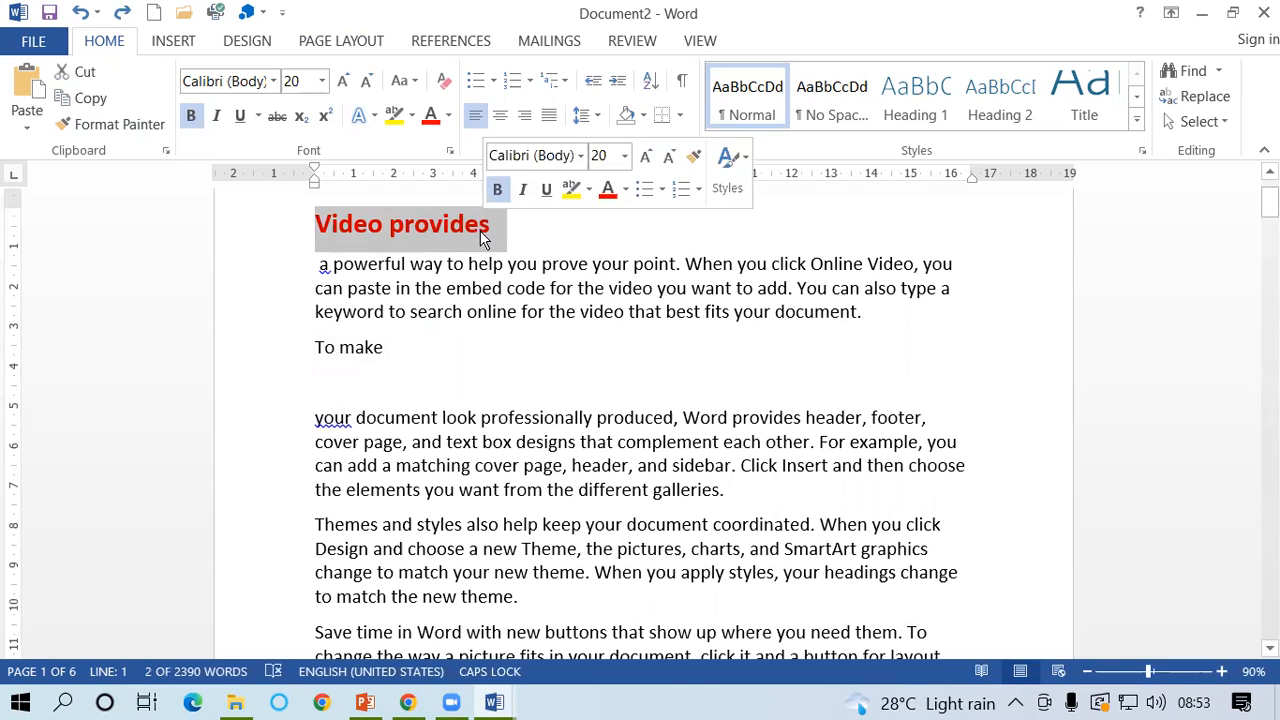
{"action": "left_click", "coordinate": [130, 121]}
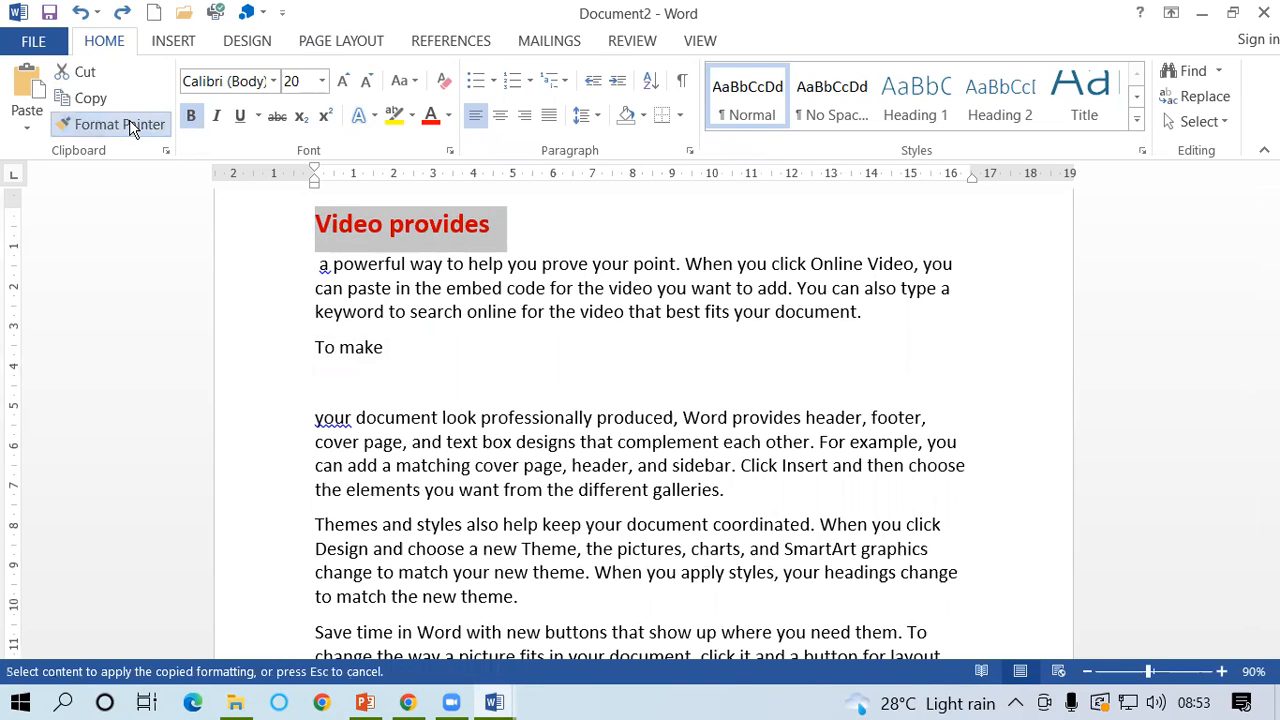
{"action": "left_click_drag", "start_coordinate": [309, 345], "coordinate": [414, 361]}
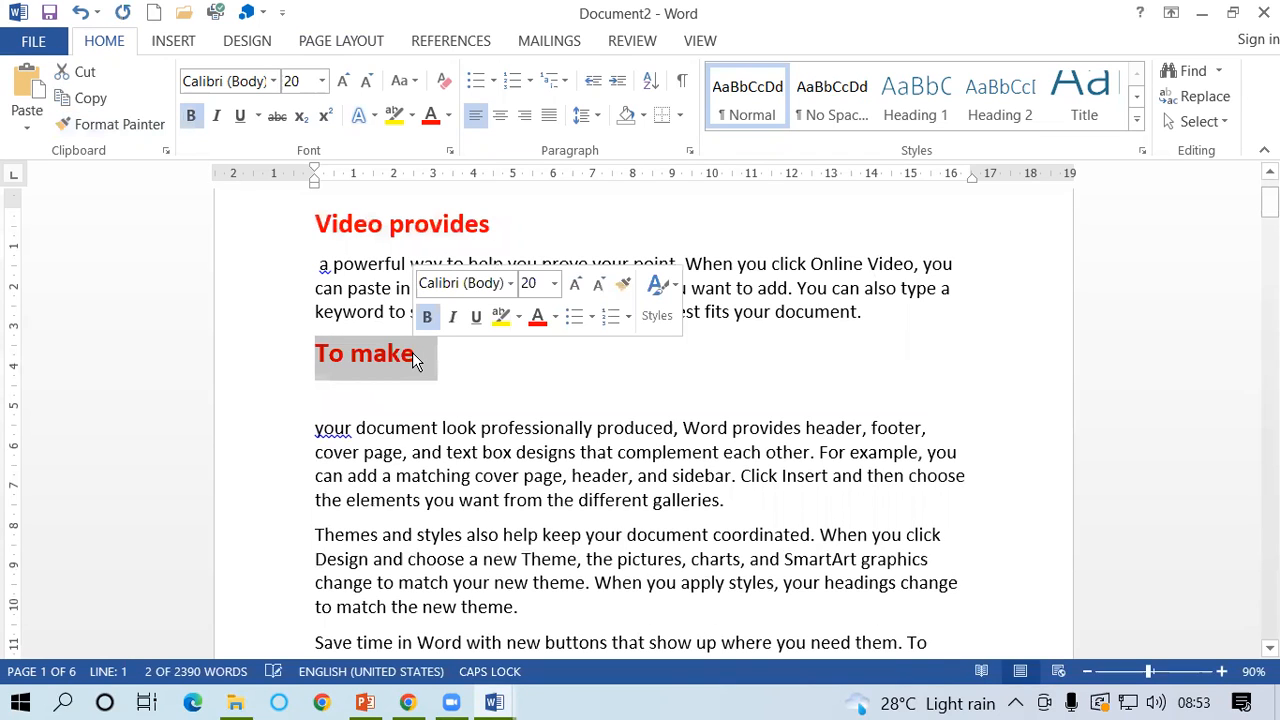
{"action": "left_click", "coordinate": [414, 361]}
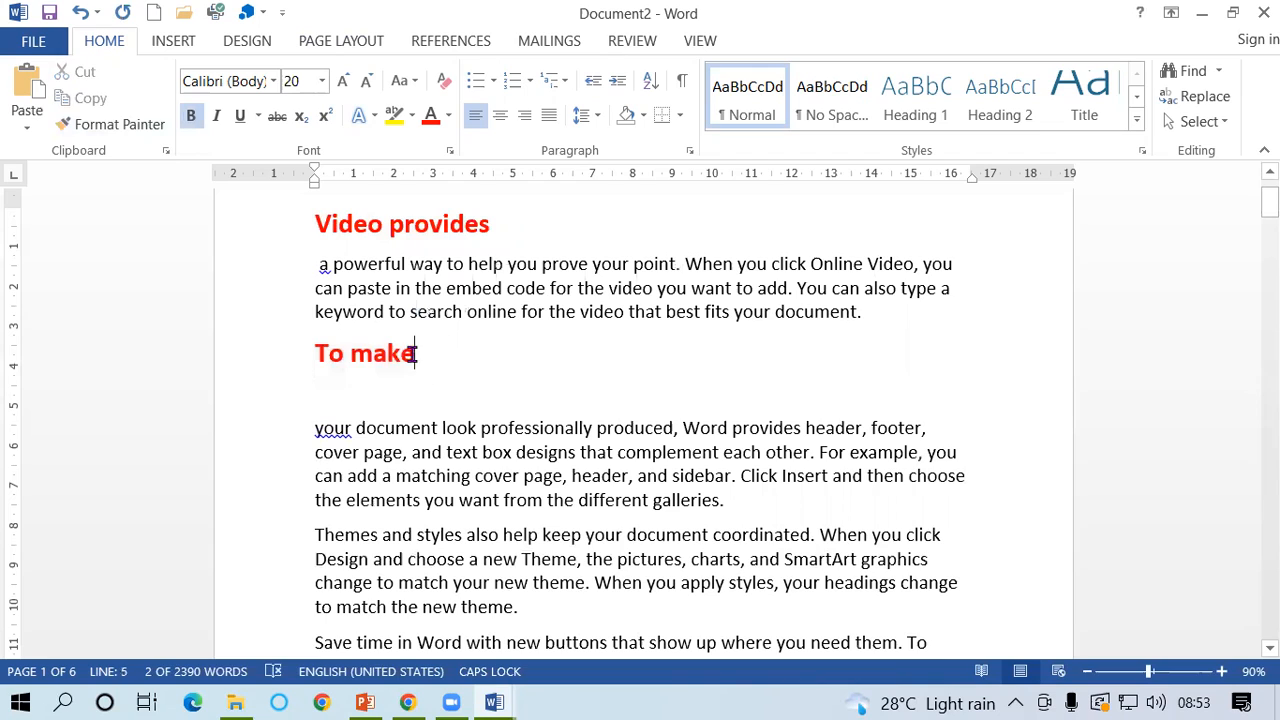
{"action": "left_click", "coordinate": [326, 224]}
{"action": "left_click", "coordinate": [426, 358]}
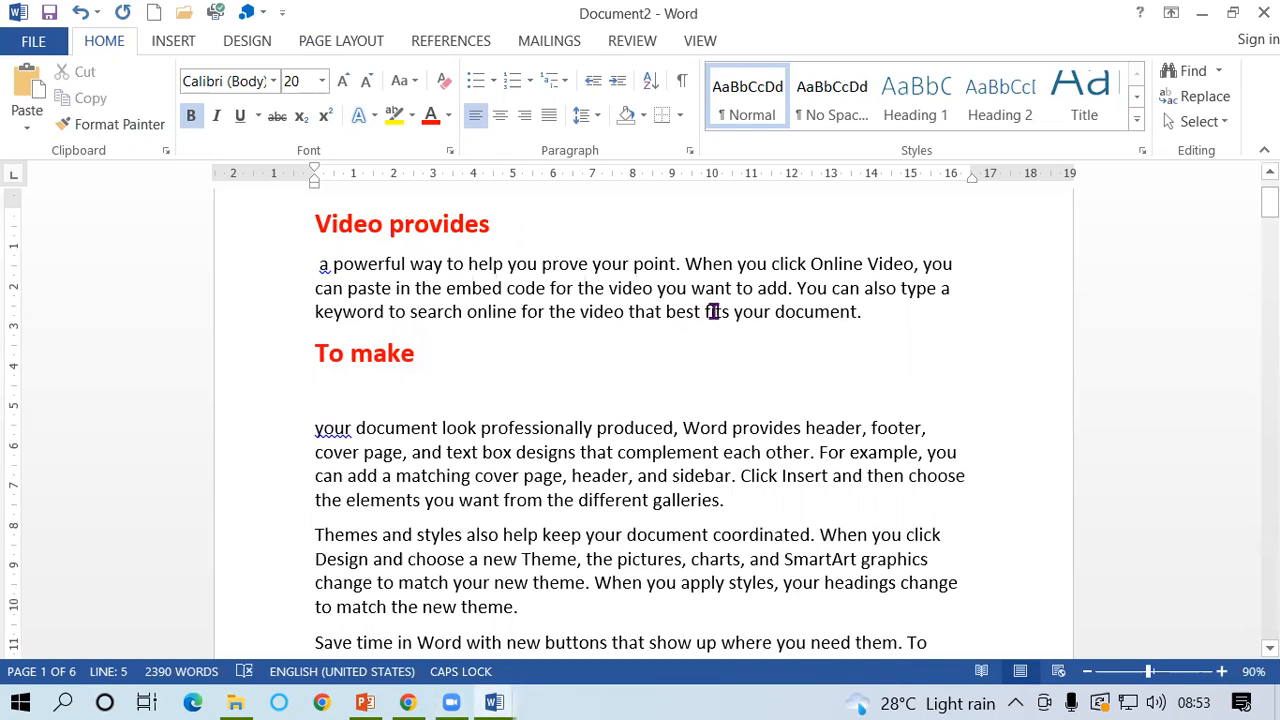
Try Format Painter from "fits your document." onto the "Video provides" heading and undo the change.
{"action": "left_click_drag", "start_coordinate": [706, 312], "coordinate": [874, 314]}
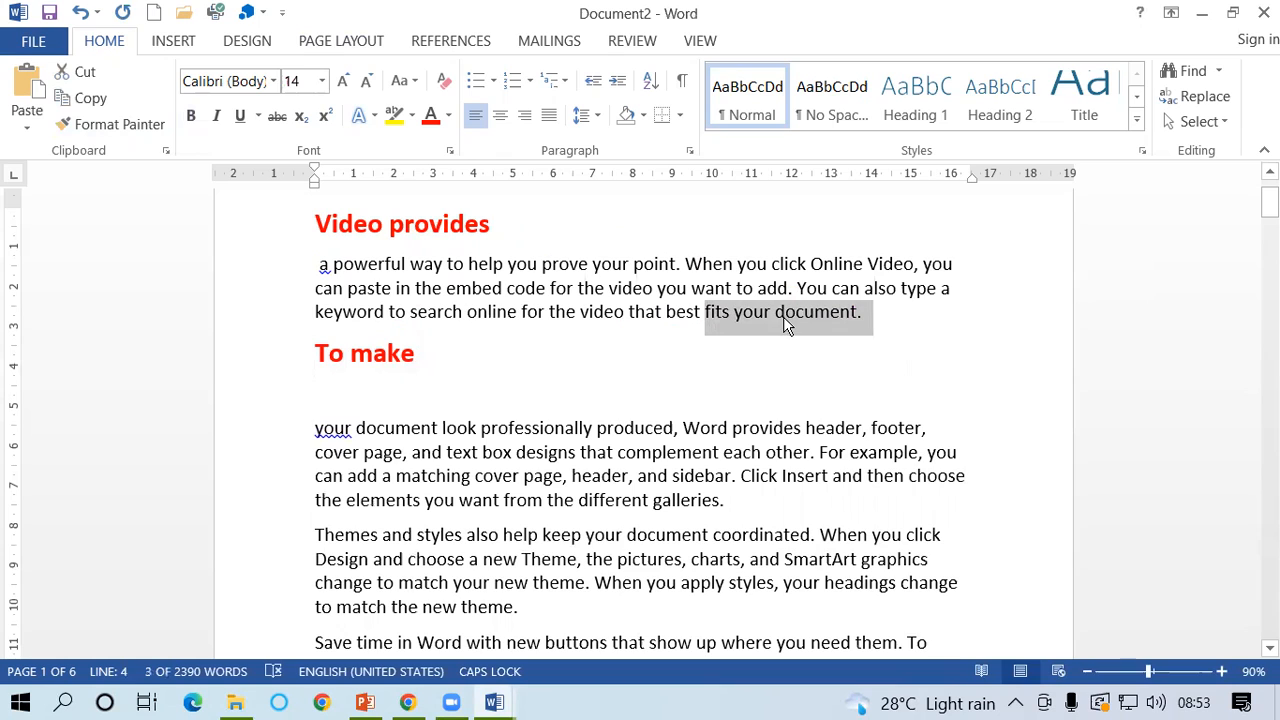
{"action": "left_click", "coordinate": [100, 128]}
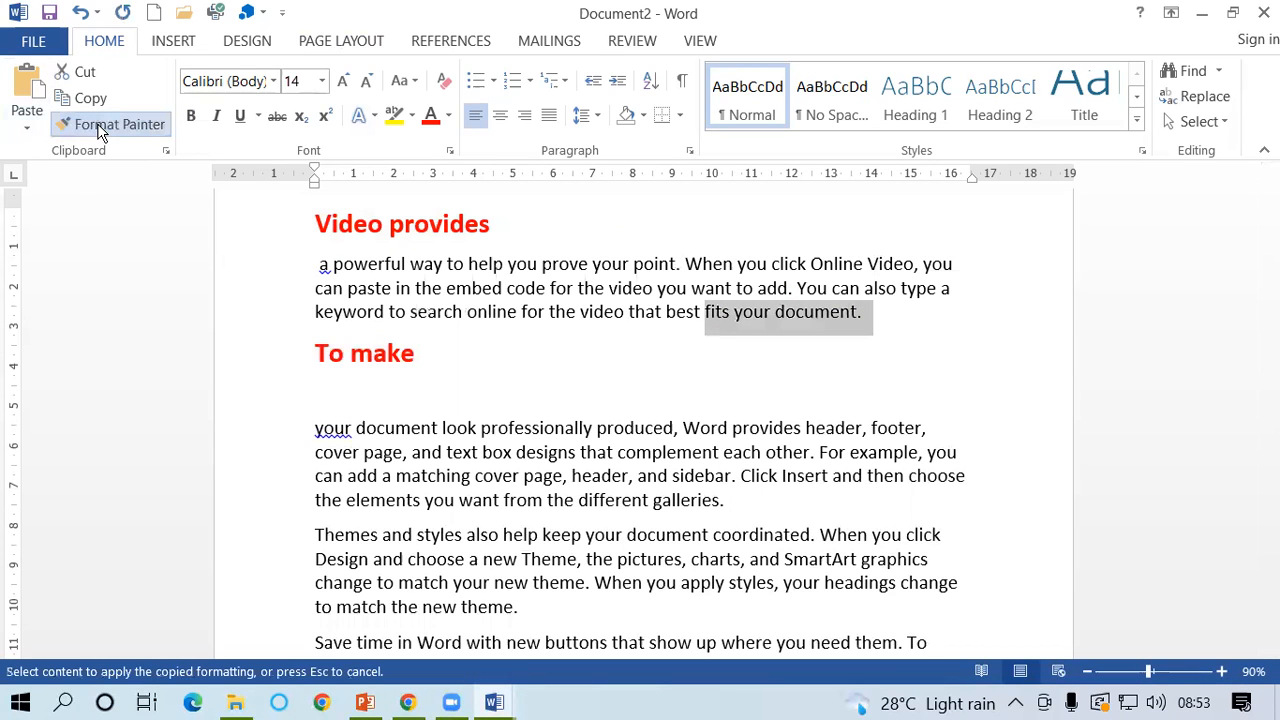
{"action": "left_click_drag", "start_coordinate": [314, 224], "coordinate": [520, 235]}
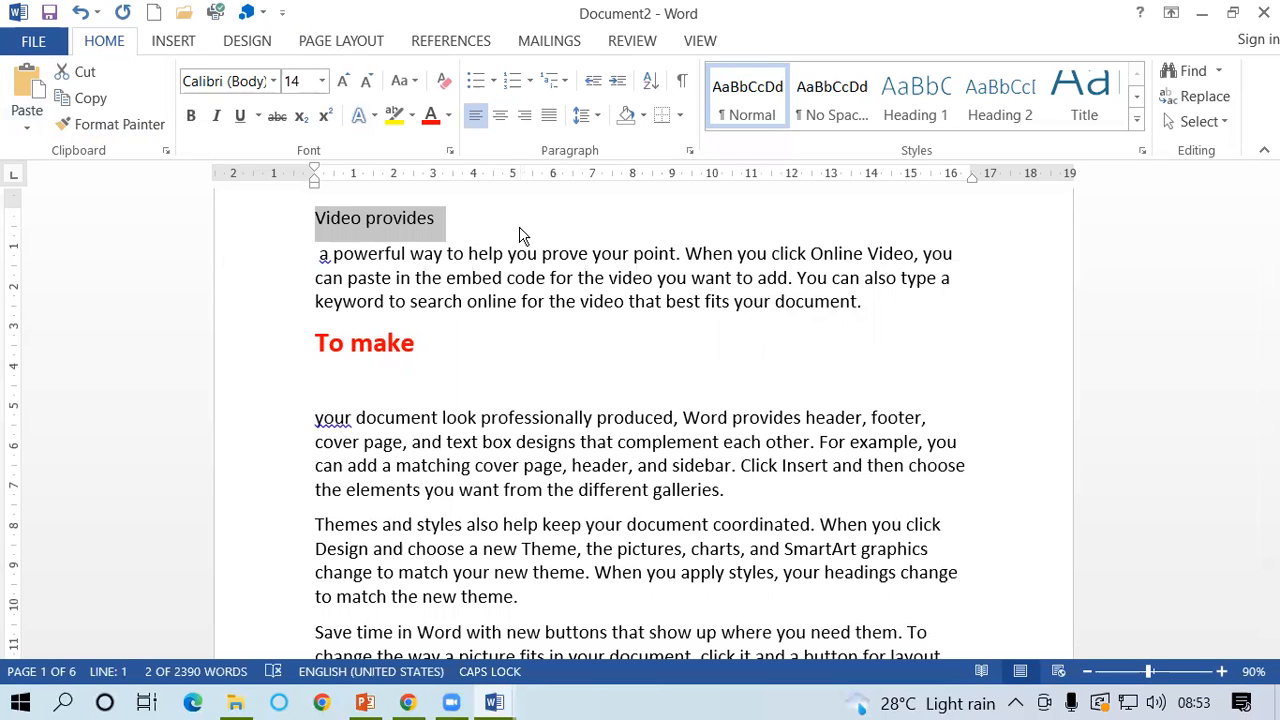
{"action": "key", "text": "ctrl+shift+v"}
{"action": "left_click", "coordinate": [465, 228]}
Copy the formatting of the "Video provides" heading and apply it to the paragraph starting "your document look professionally produced".
{"action": "left_click_drag", "start_coordinate": [312, 220], "coordinate": [514, 217]}
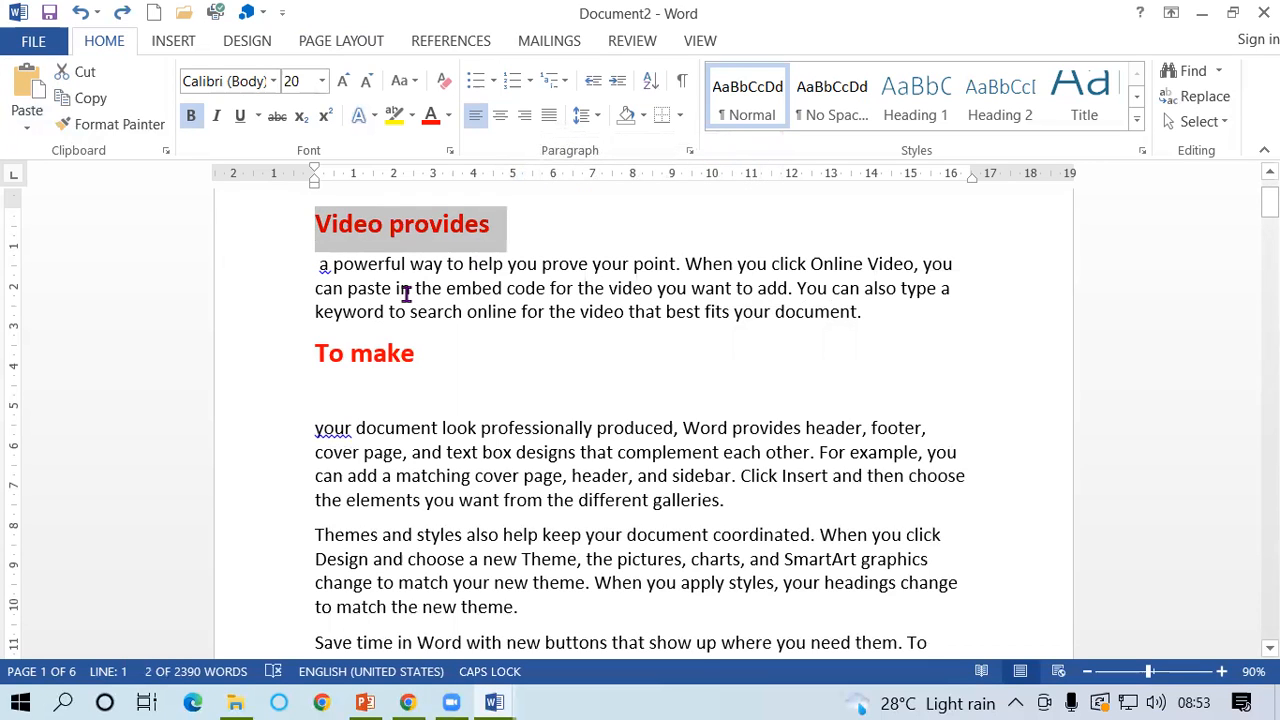
{"action": "scroll", "coordinate": [389, 346], "scroll_direction": "down", "scroll_amount": 2}
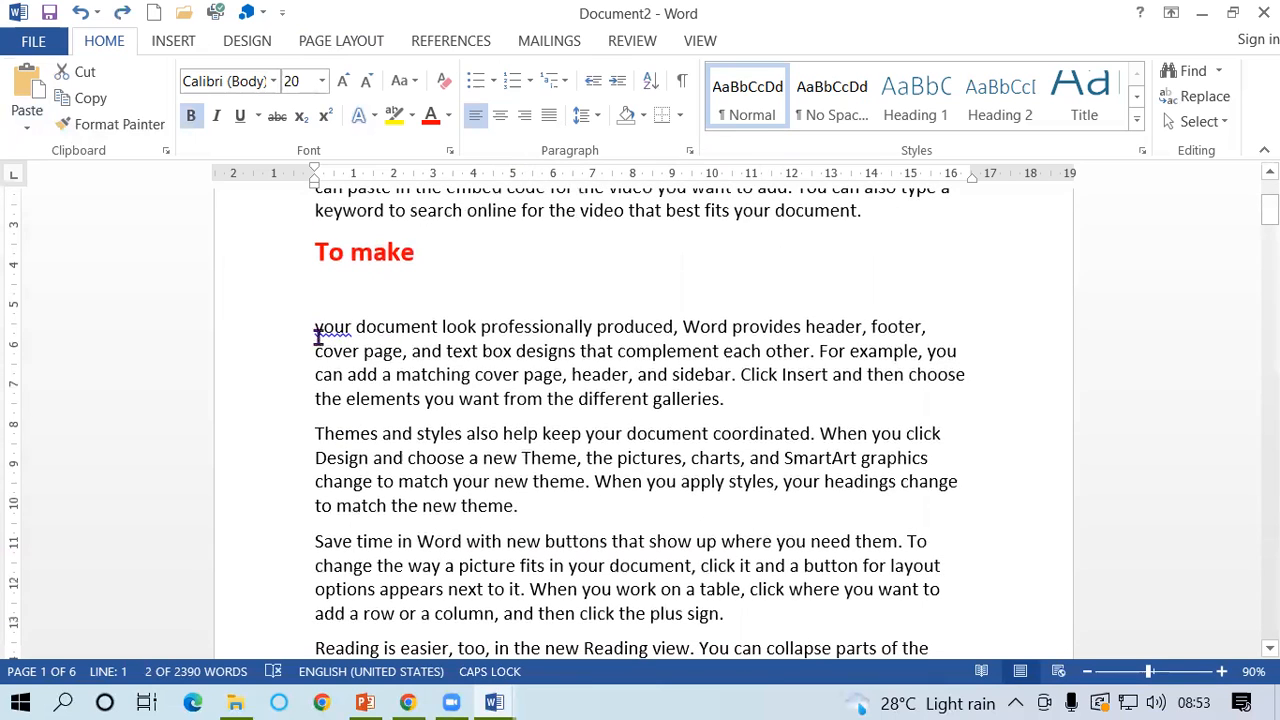
{"action": "left_click_drag", "start_coordinate": [318, 330], "coordinate": [732, 418]}
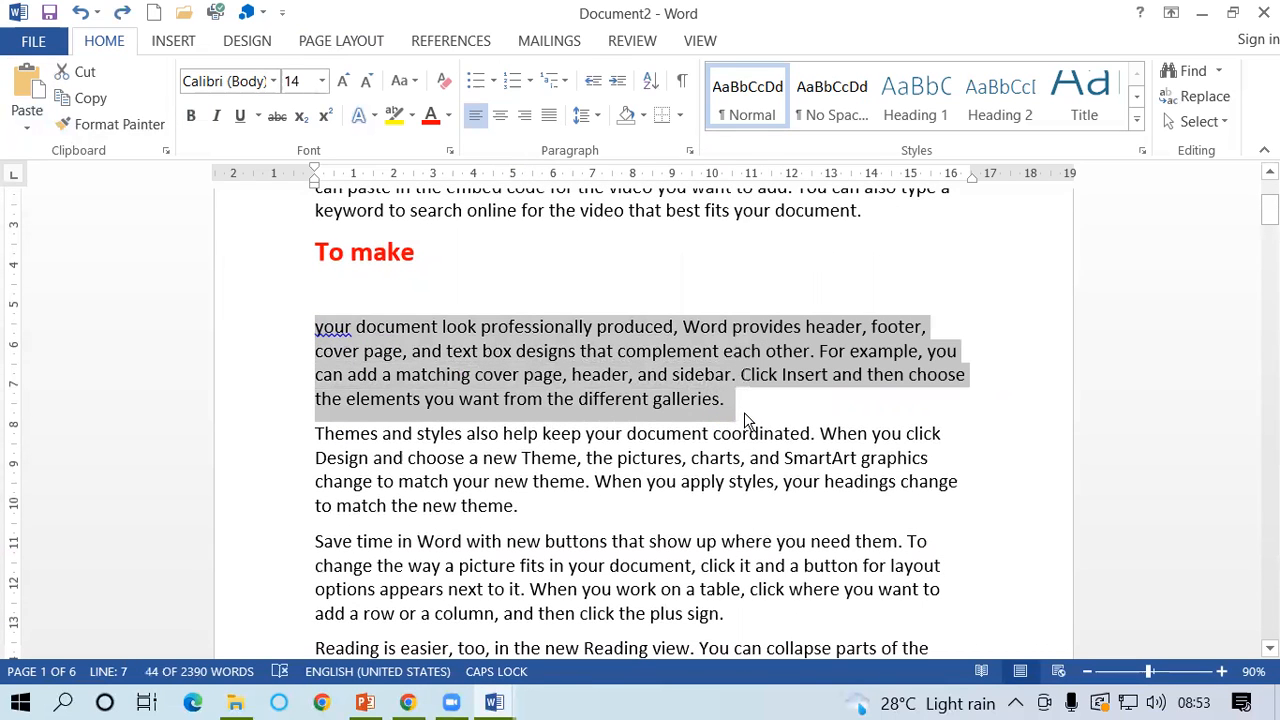
{"action": "key", "text": "ctrl+shift+v"}
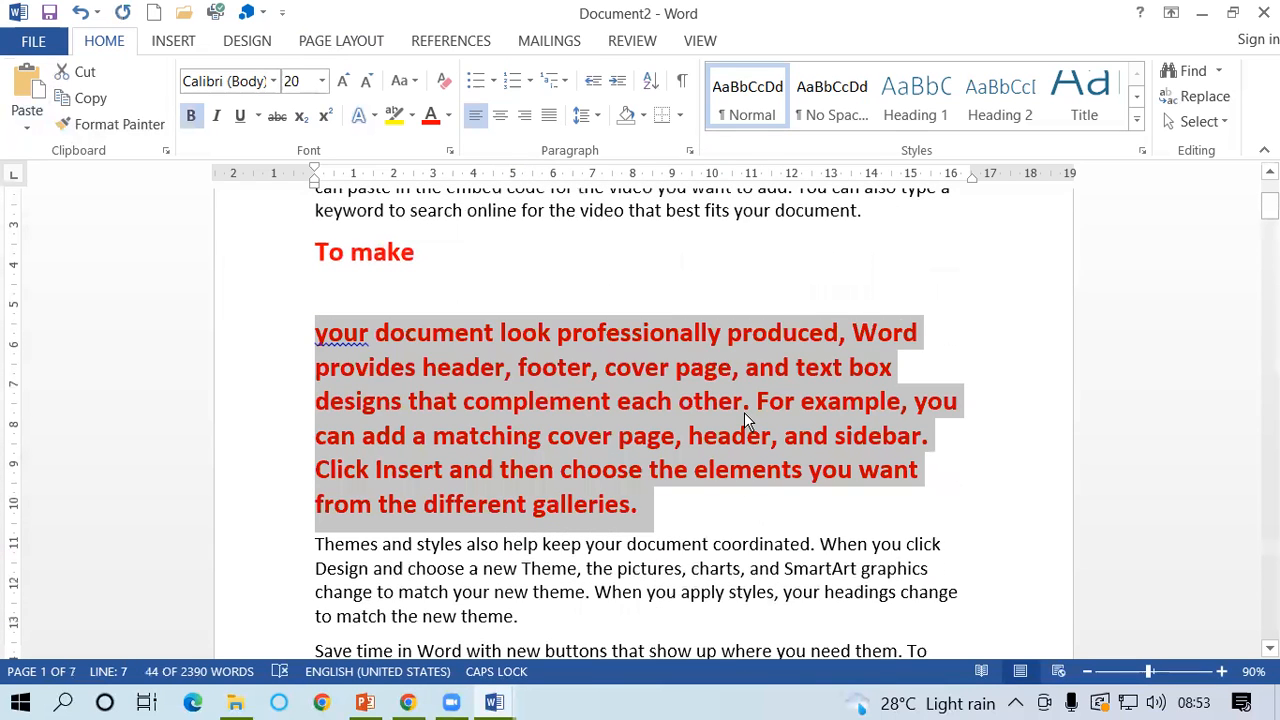
Apply the same copied heading formatting to the words "Reading is easier" on the first page.
{"action": "scroll", "coordinate": [744, 412], "scroll_direction": "down", "scroll_amount": 6}
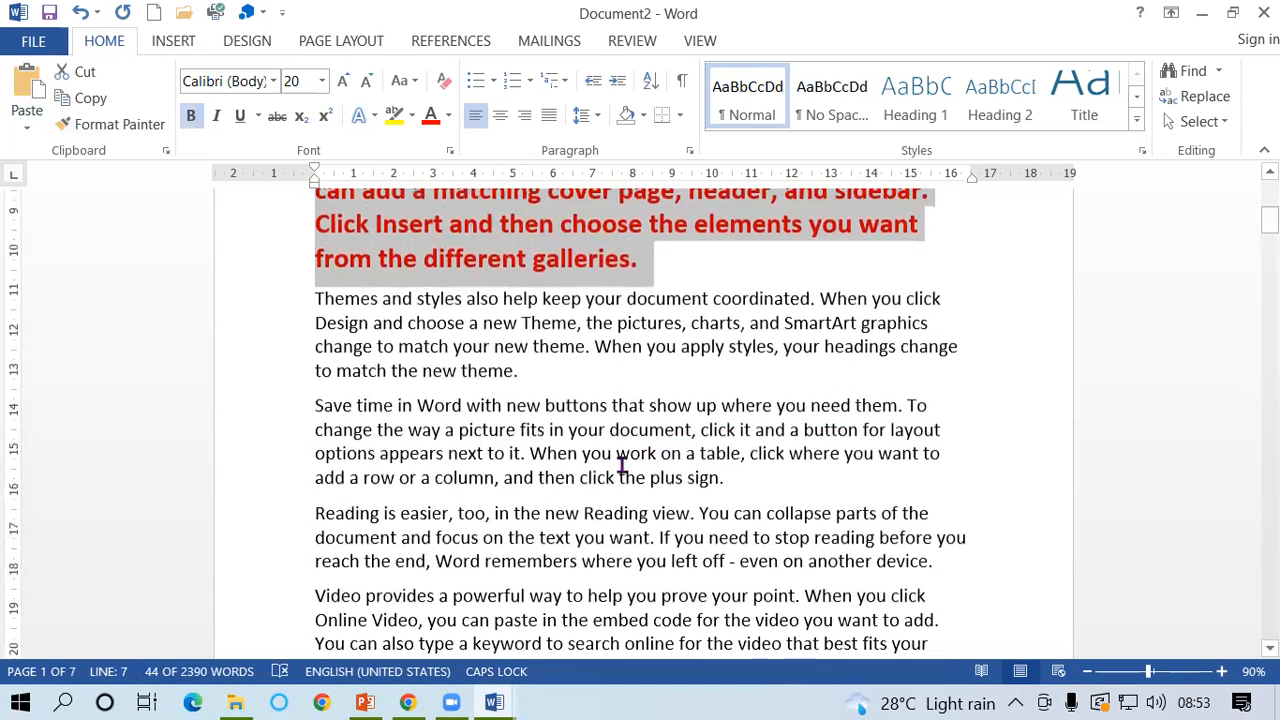
{"action": "left_click_drag", "start_coordinate": [318, 355], "coordinate": [450, 356]}
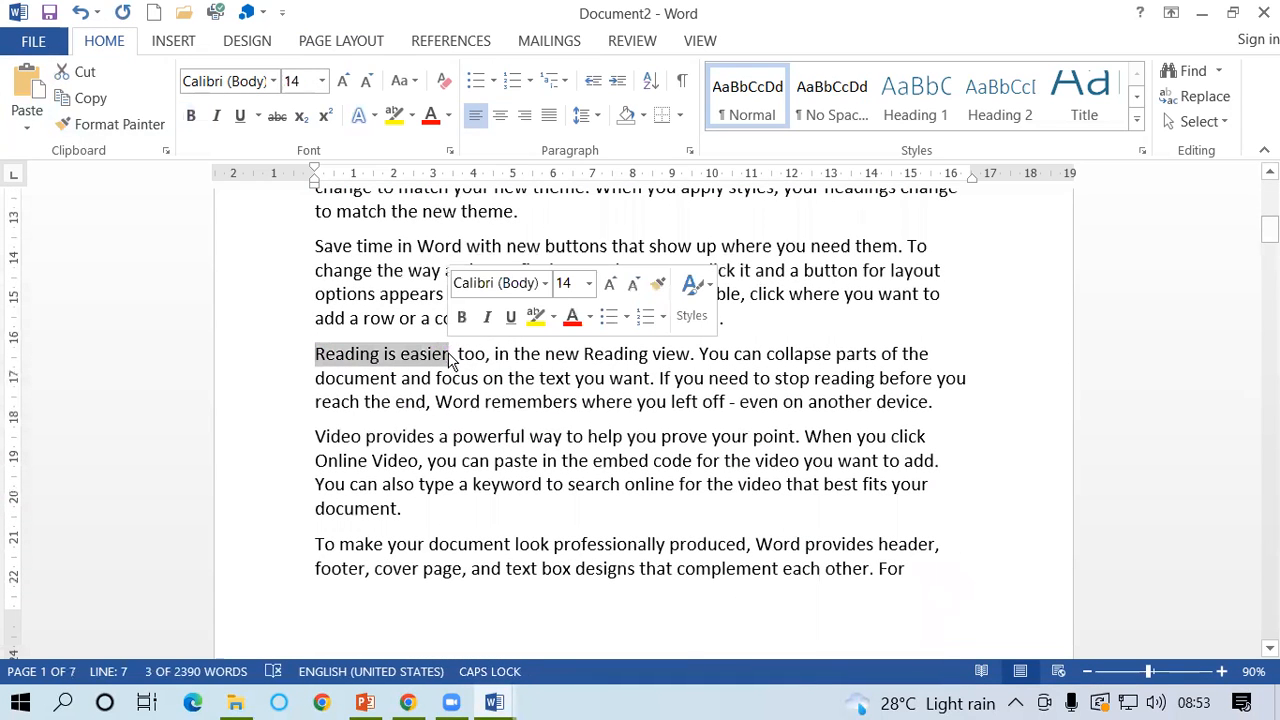
{"action": "key", "text": "ctrl+shift+v"}
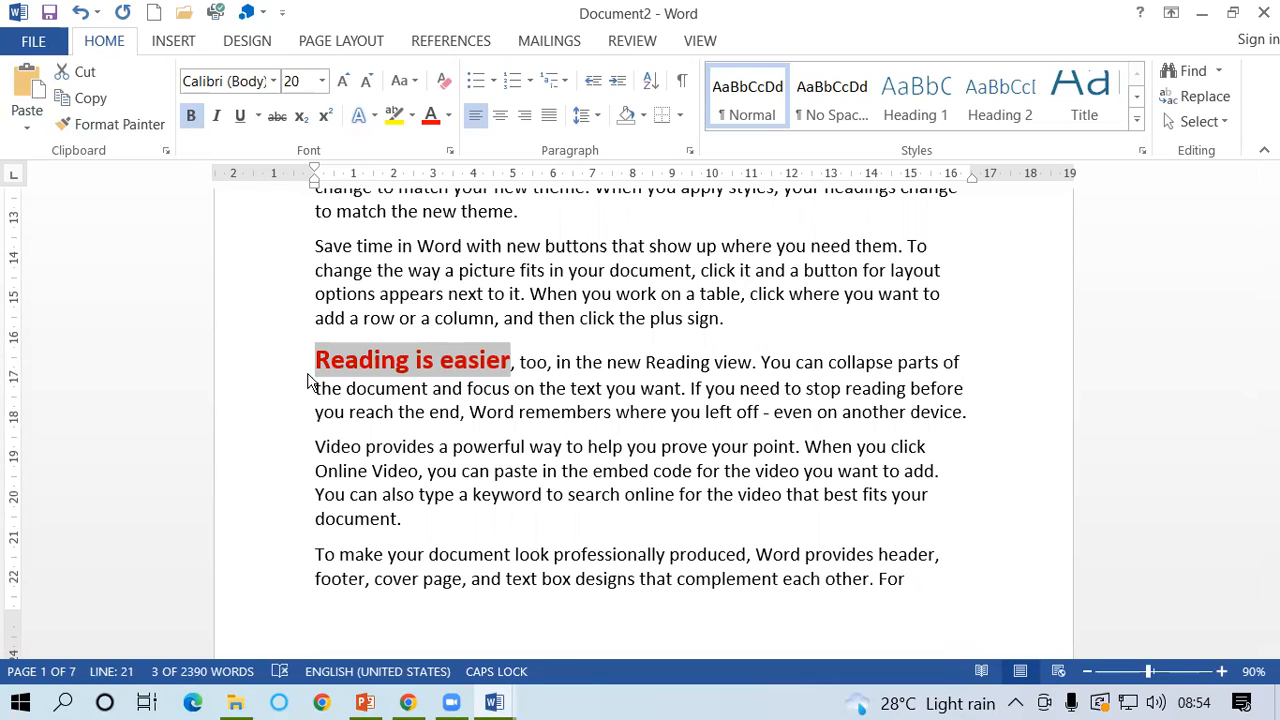
{"action": "left_click", "coordinate": [112, 124]}
{"action": "key", "text": "Escape"}
Copy the plain body formatting from "a powerful" onto the "Video provides" heading with Format Painter.
{"action": "scroll", "coordinate": [429, 323], "scroll_direction": "up", "scroll_amount": 10}
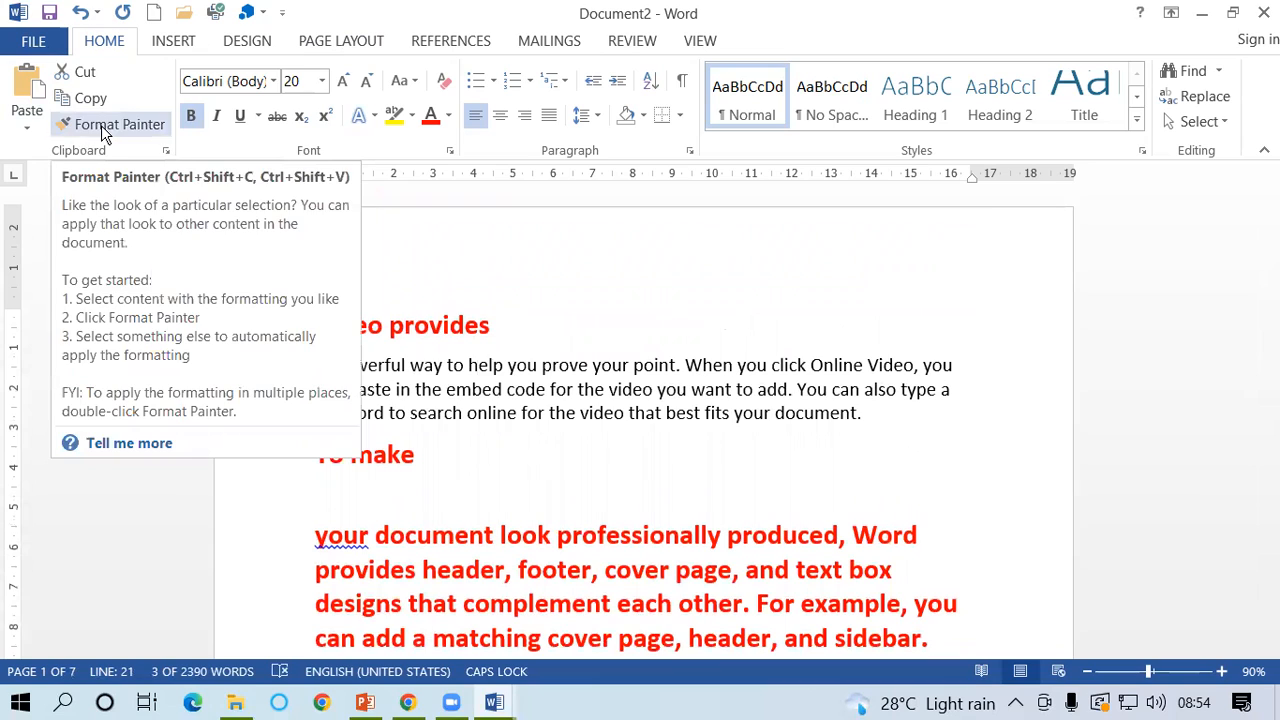
{"action": "left_click", "coordinate": [494, 368]}
{"action": "left_click_drag", "start_coordinate": [318, 362], "coordinate": [415, 357]}
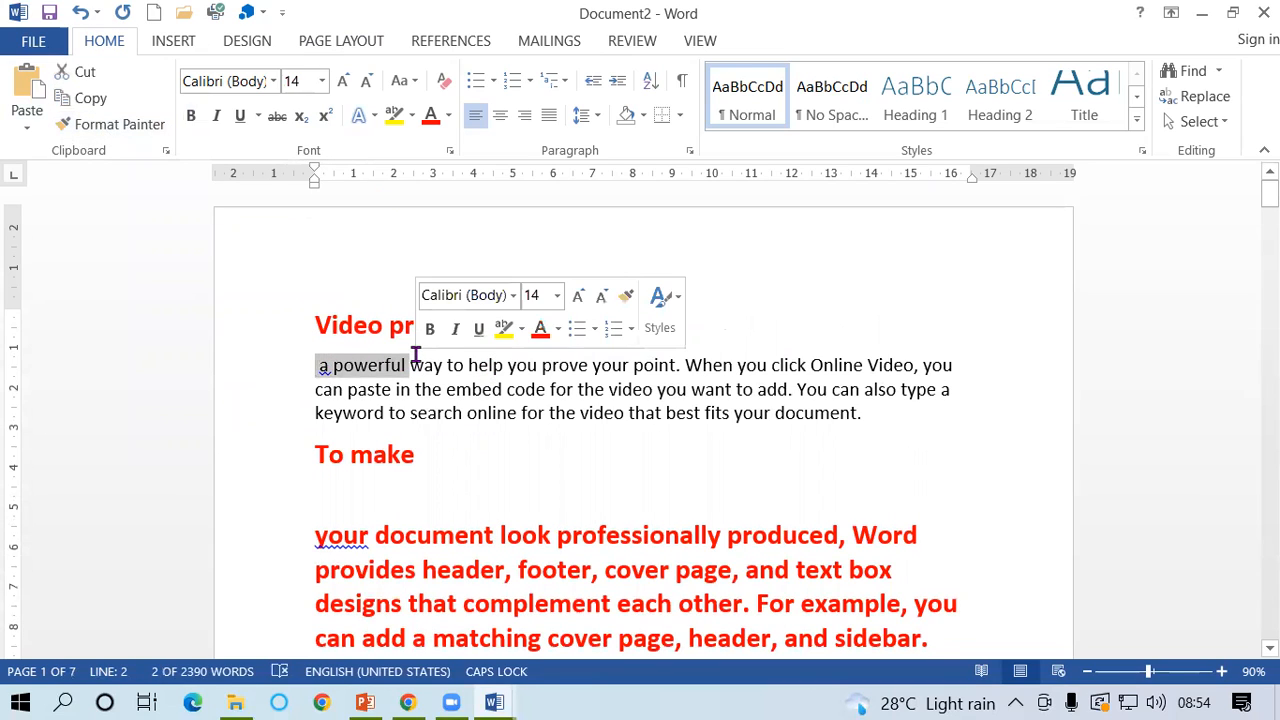
{"action": "left_click", "coordinate": [68, 124]}
{"action": "left_click_drag", "start_coordinate": [310, 319], "coordinate": [488, 321]}
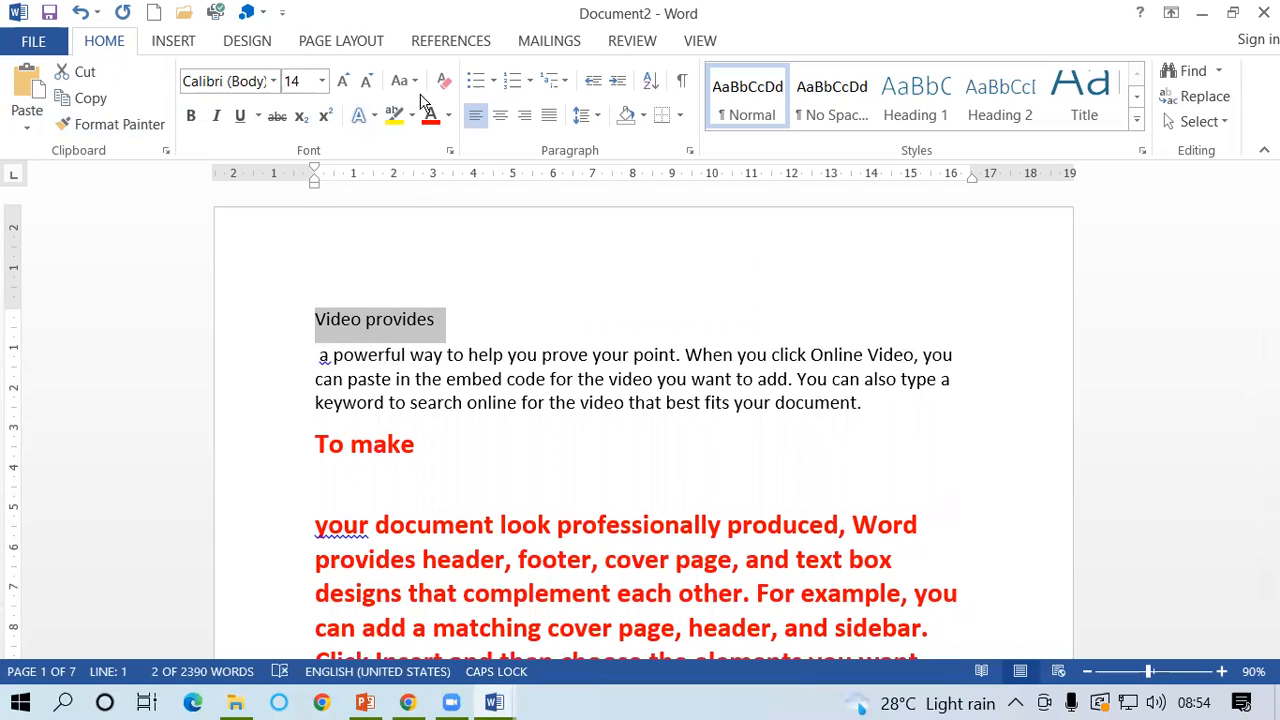
{"action": "left_click", "coordinate": [442, 318]}
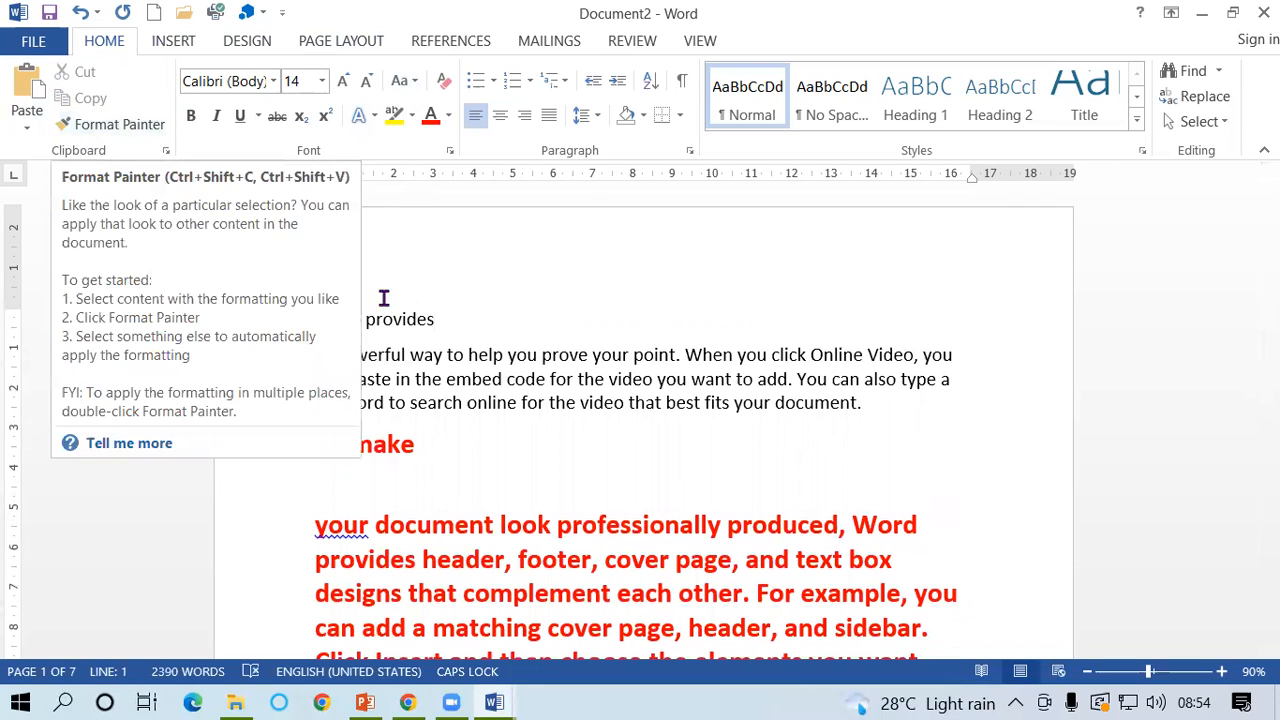
{"action": "left_click", "coordinate": [311, 310]}
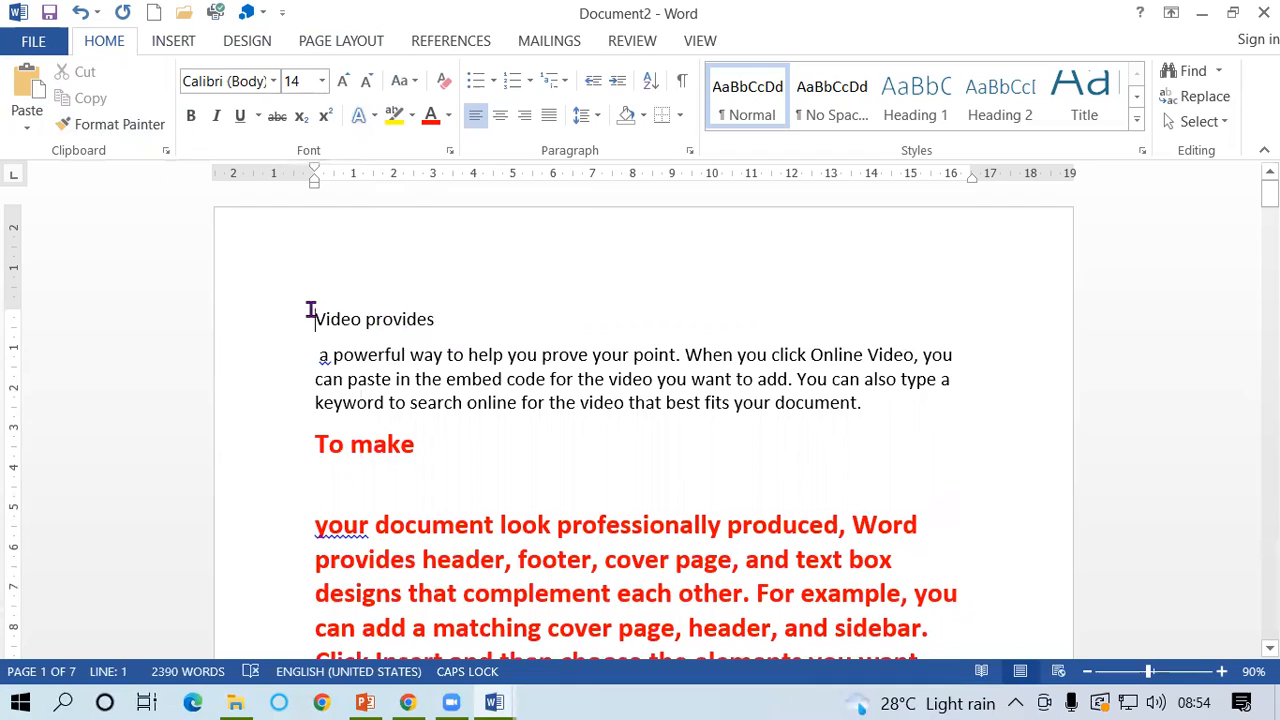